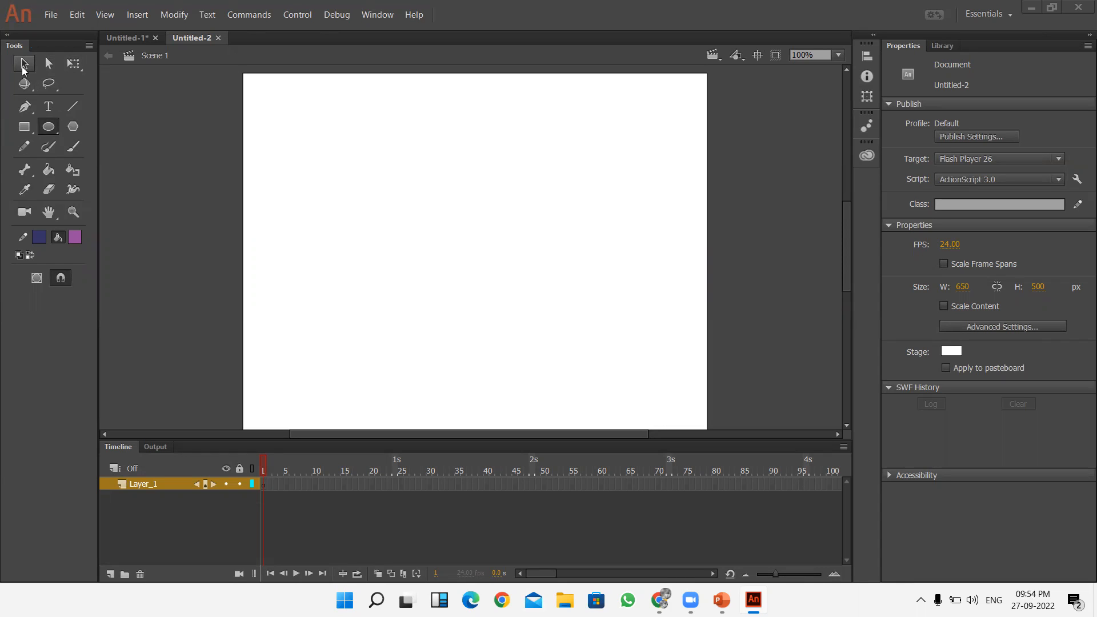
Draw a small rectangle near the stage's upper left and a tall oval beside it, with the current stroke and fill
click(24, 126)
mouse_move(332, 150)
mouse_down()
mouse_move(369, 196)
mouse_move(395, 197)
mouse_up()
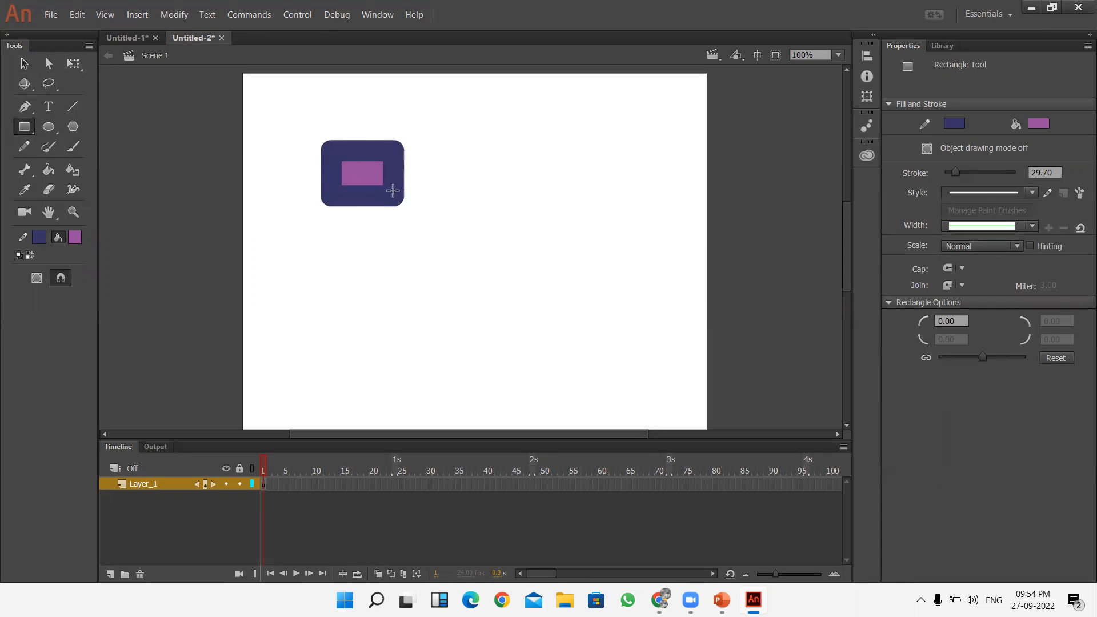
click(48, 127)
mouse_move(477, 143)
mouse_down()
mouse_move(512, 230)
mouse_move(539, 248)
mouse_up()
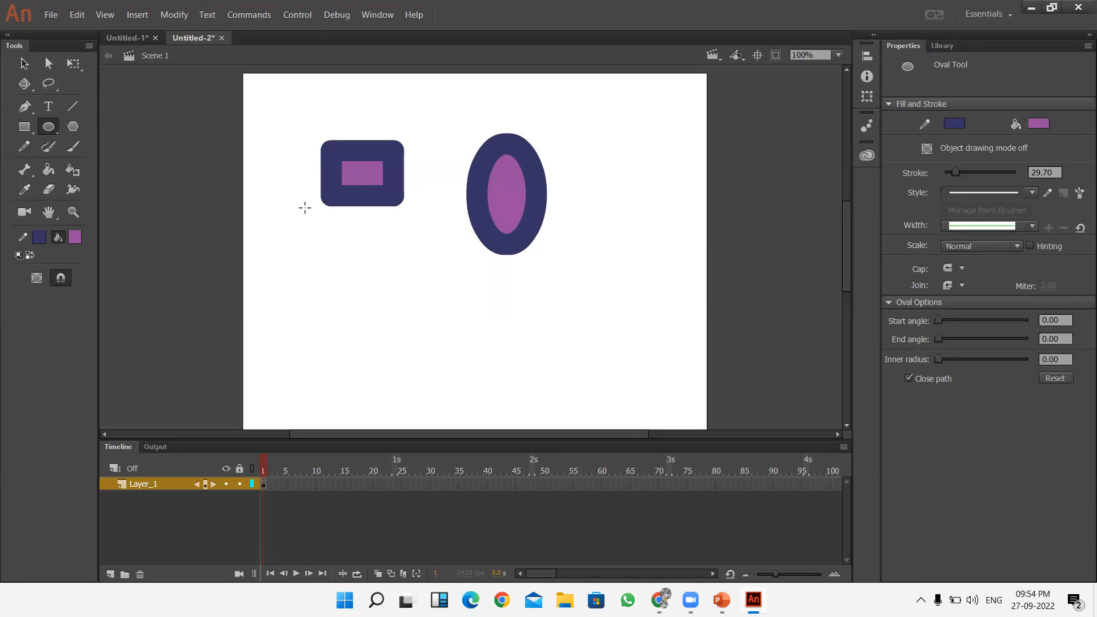
Draw a slanted straight line beside the oval and paint a wavy freehand brush stroke below the shapes
click(75, 107)
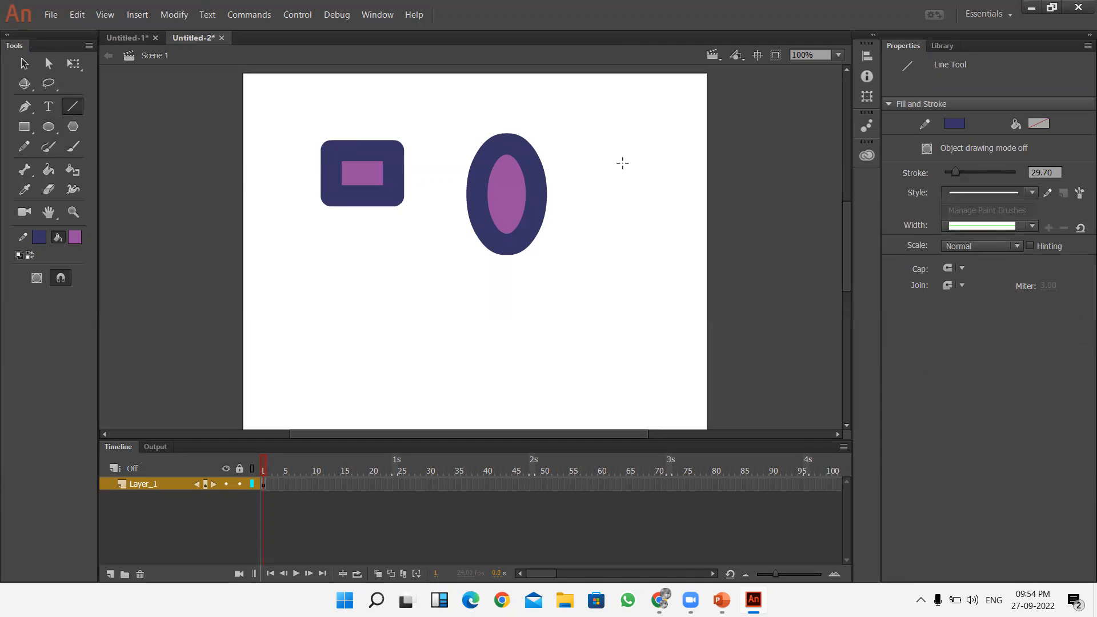
drag(622, 162, 569, 282)
click(73, 147)
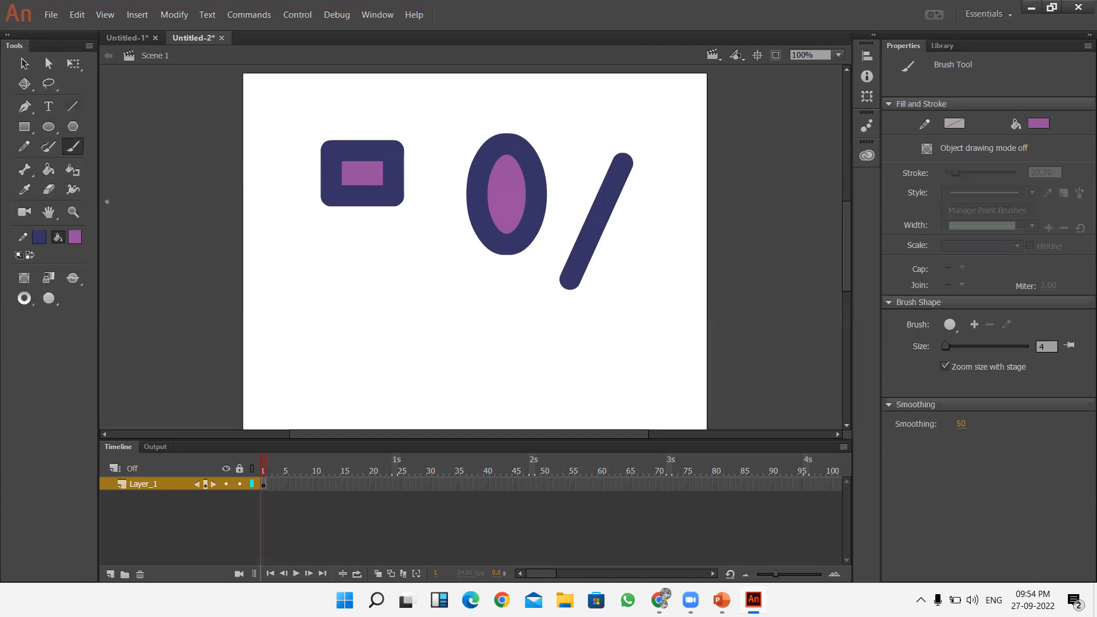
mouse_move(294, 284)
mouse_down()
mouse_move(333, 269)
mouse_move(354, 316)
mouse_move(469, 307)
mouse_move(485, 338)
mouse_move(528, 351)
mouse_move(591, 344)
mouse_up()
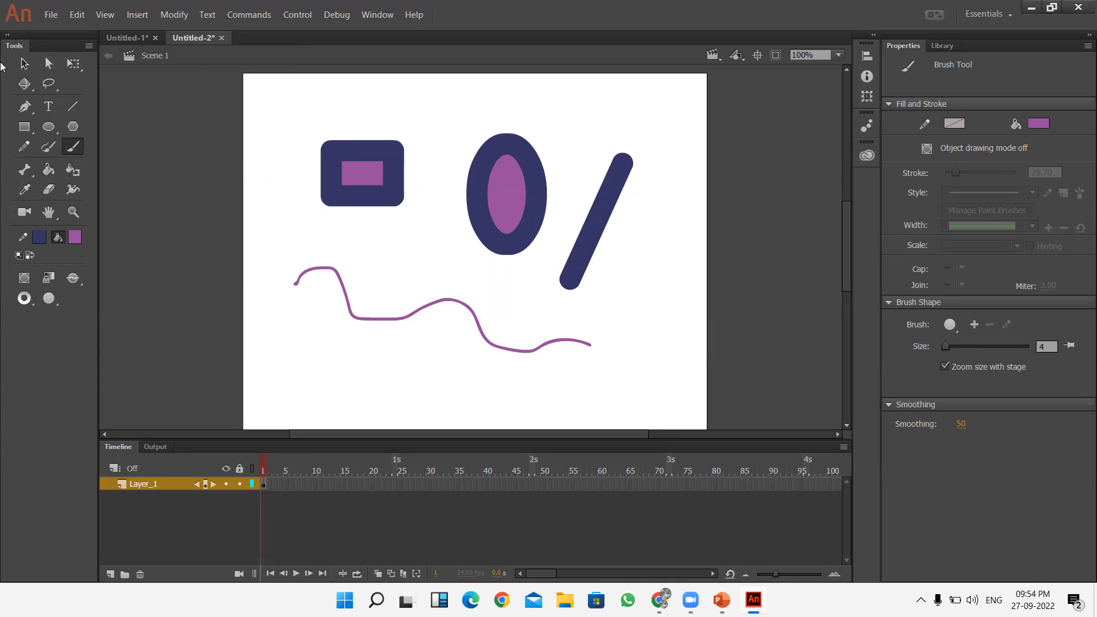
Select the rectangle, oval and wavy stroke together with the Subselection tool to expose their anchor points
click(48, 63)
drag(329, 160, 495, 345)
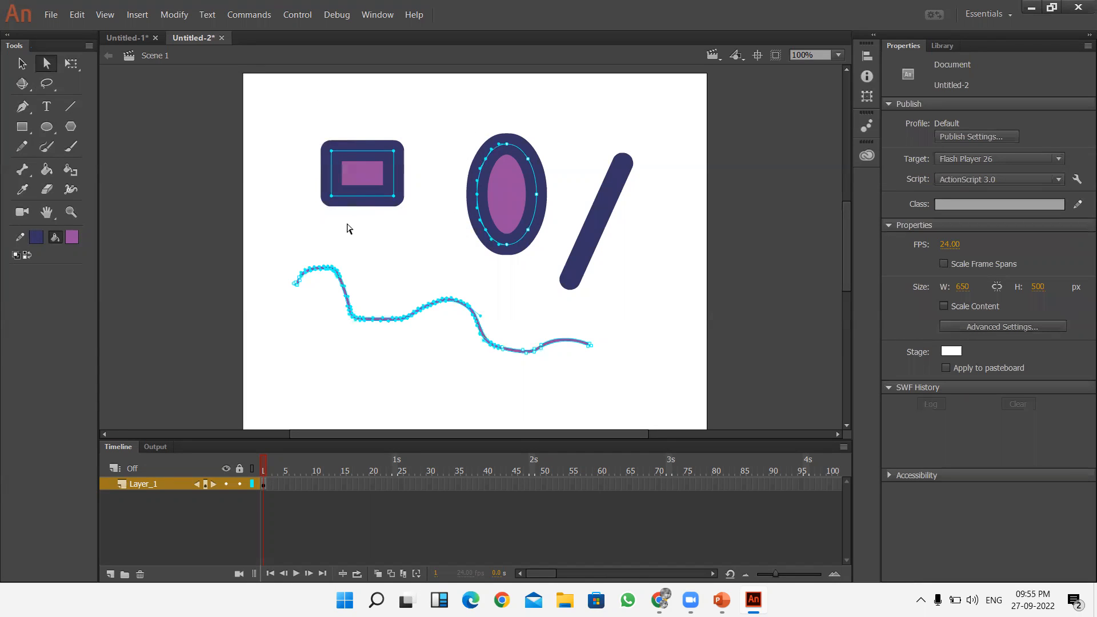
With the Free Transform tool, move the rectangle and oval fills off their outlines and bend the slanted line and oval outline
click(72, 63)
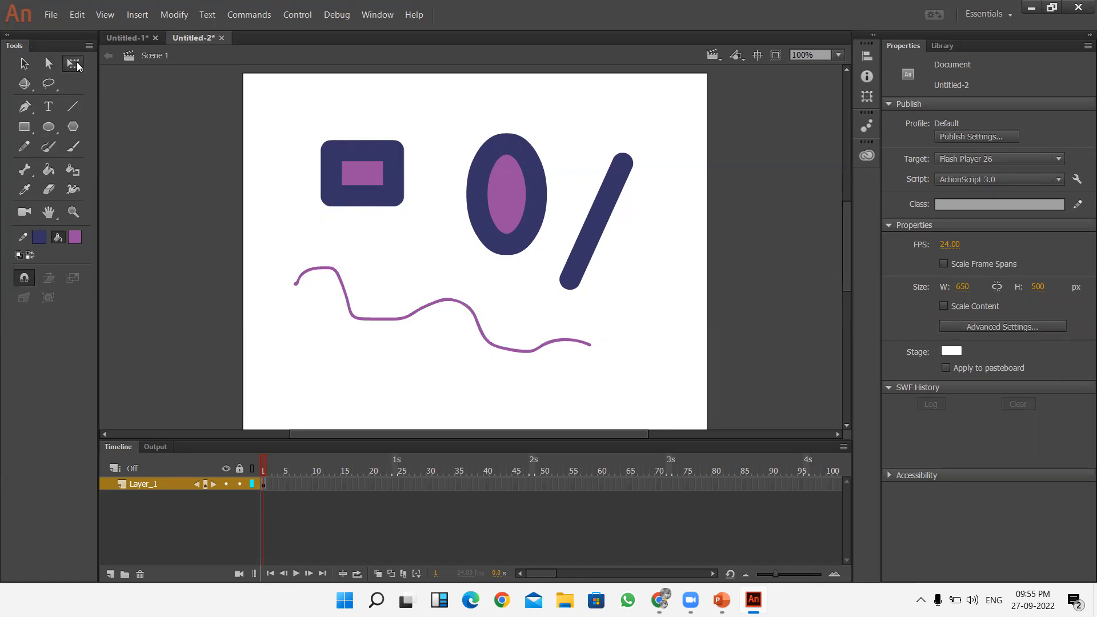
drag(344, 166, 326, 138)
drag(511, 196, 672, 153)
drag(591, 207, 656, 337)
mouse_move(494, 253)
mouse_down()
mouse_move(402, 201)
mouse_move(402, 252)
mouse_up()
drag(469, 192, 476, 128)
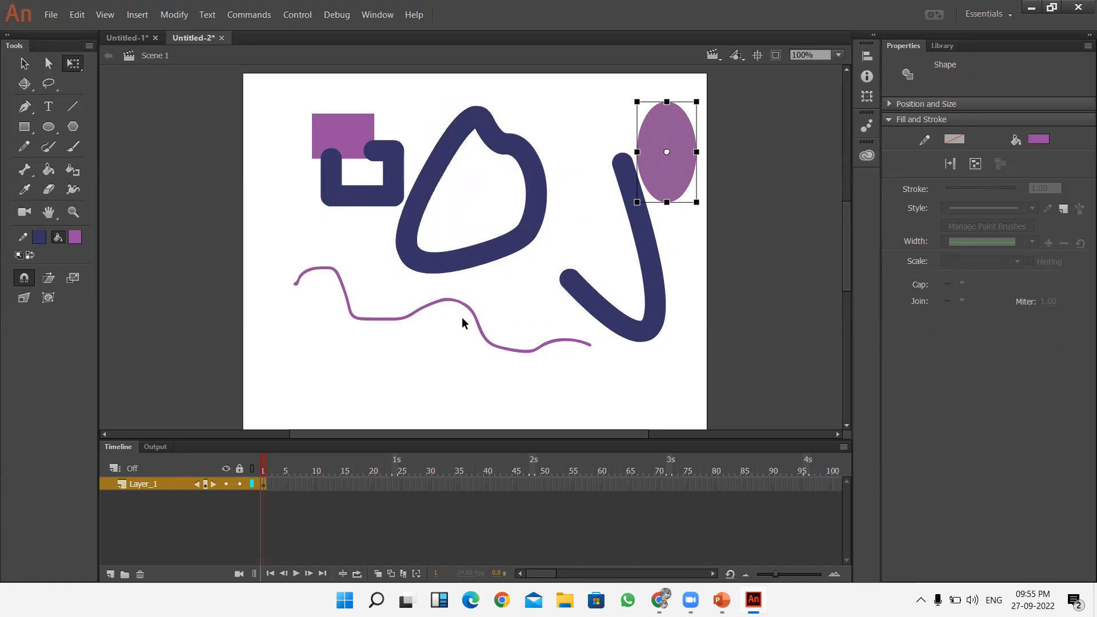
Pull one spike downward and one upward from the wavy stroke, and move the purple rectangle against the bent oval outline
drag(452, 321, 373, 390)
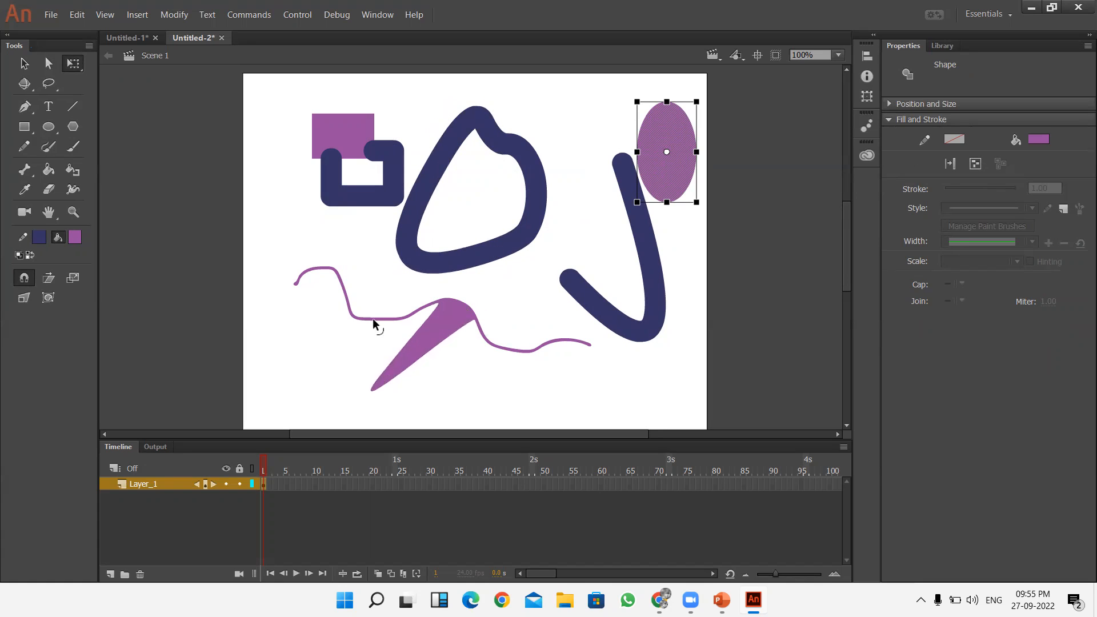
drag(352, 317, 377, 207)
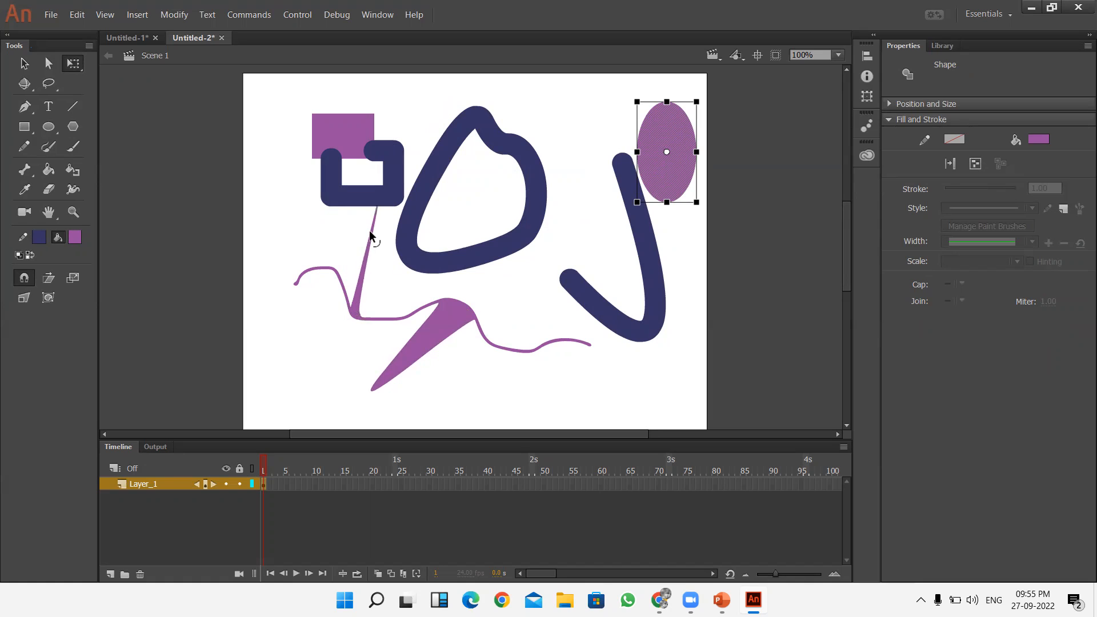
right_click(197, 345)
click(284, 225)
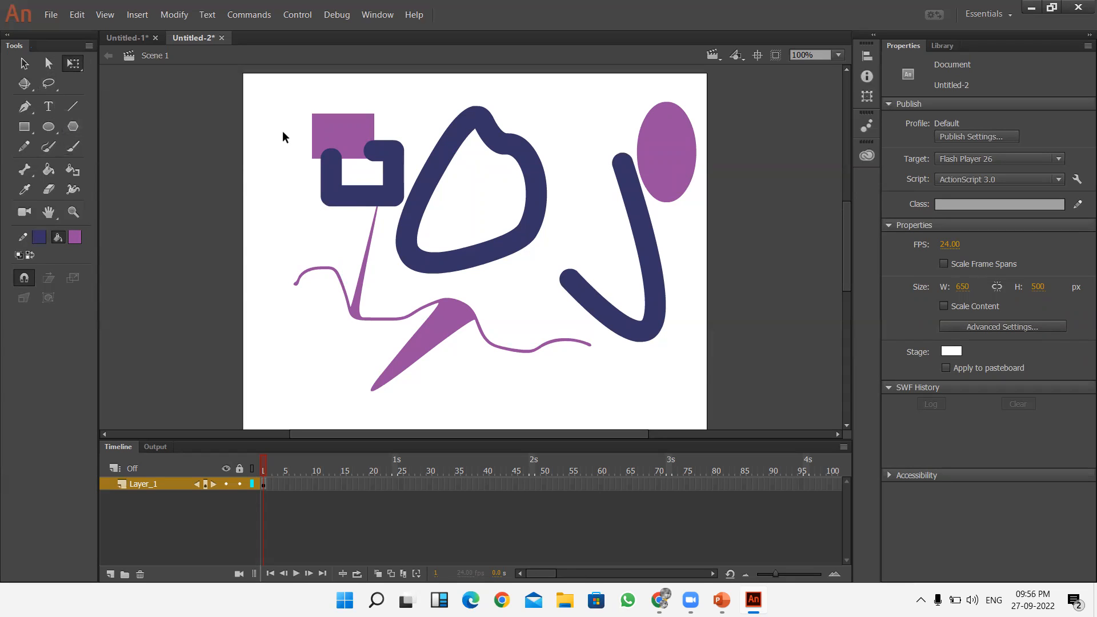
mouse_move(320, 131)
mouse_down()
mouse_move(334, 103)
mouse_move(397, 131)
mouse_up()
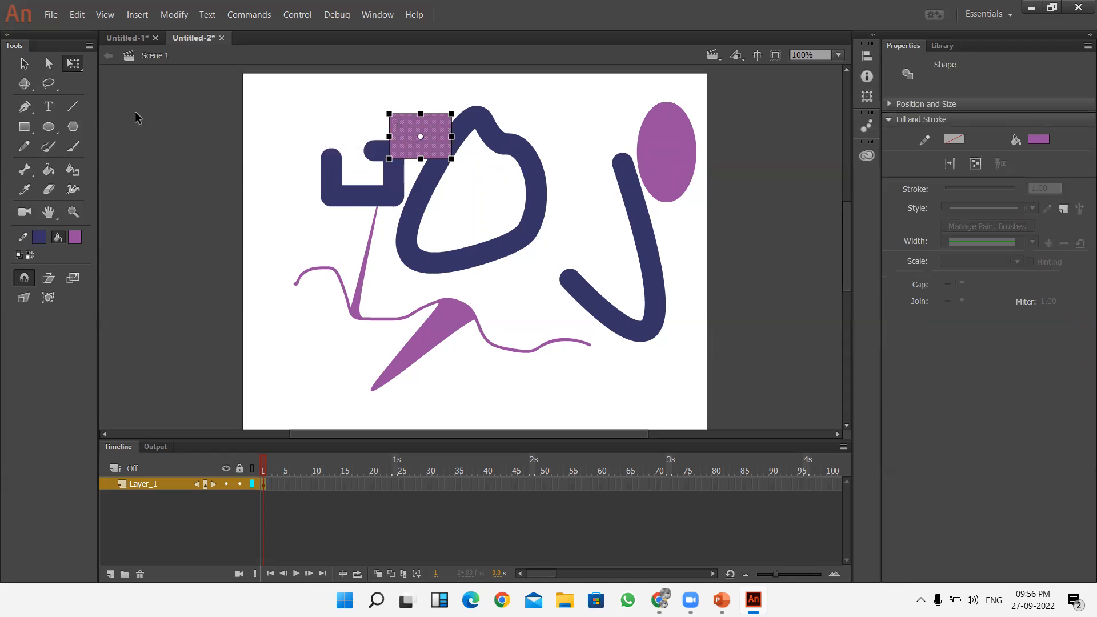
Select the rectangle outline, the purple rectangle and part of the bent oval outline with a freehand Lasso selection
click(51, 84)
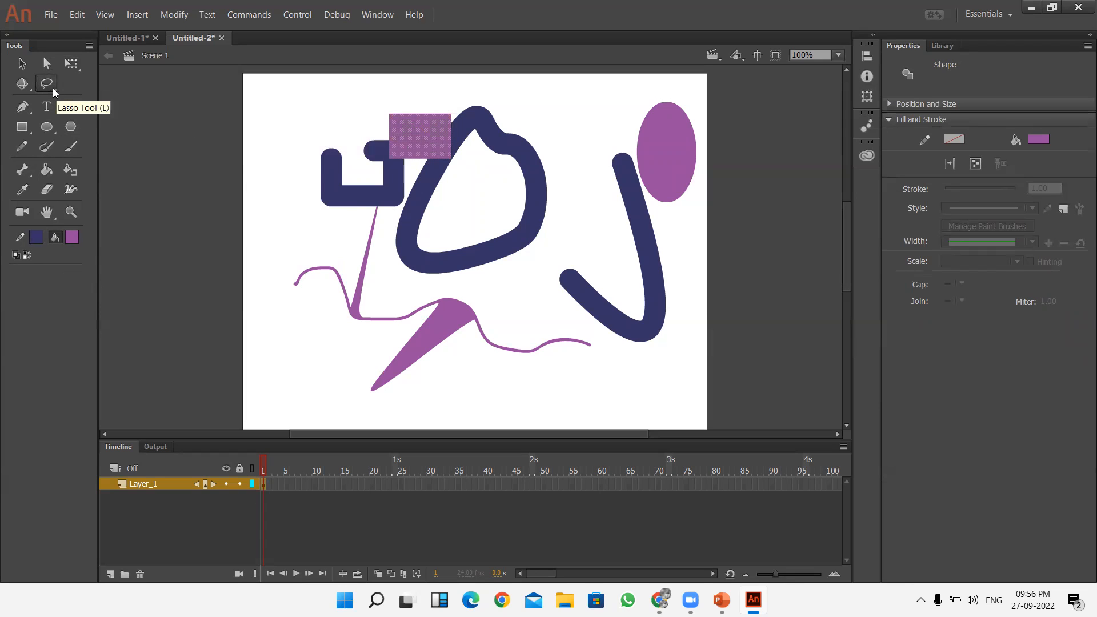
click(55, 91)
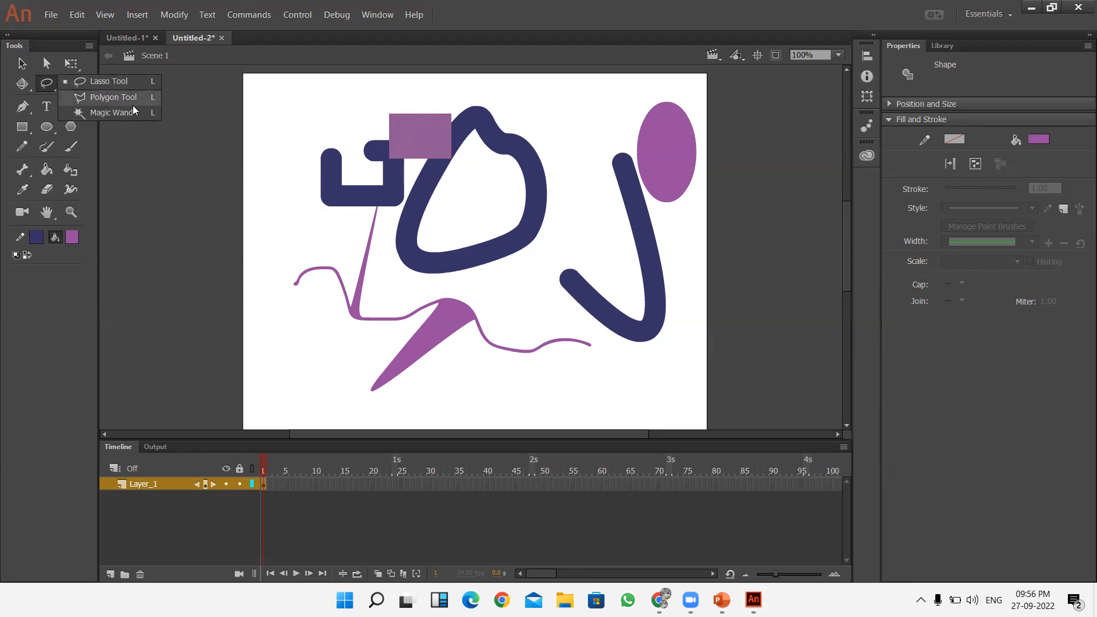
click(109, 81)
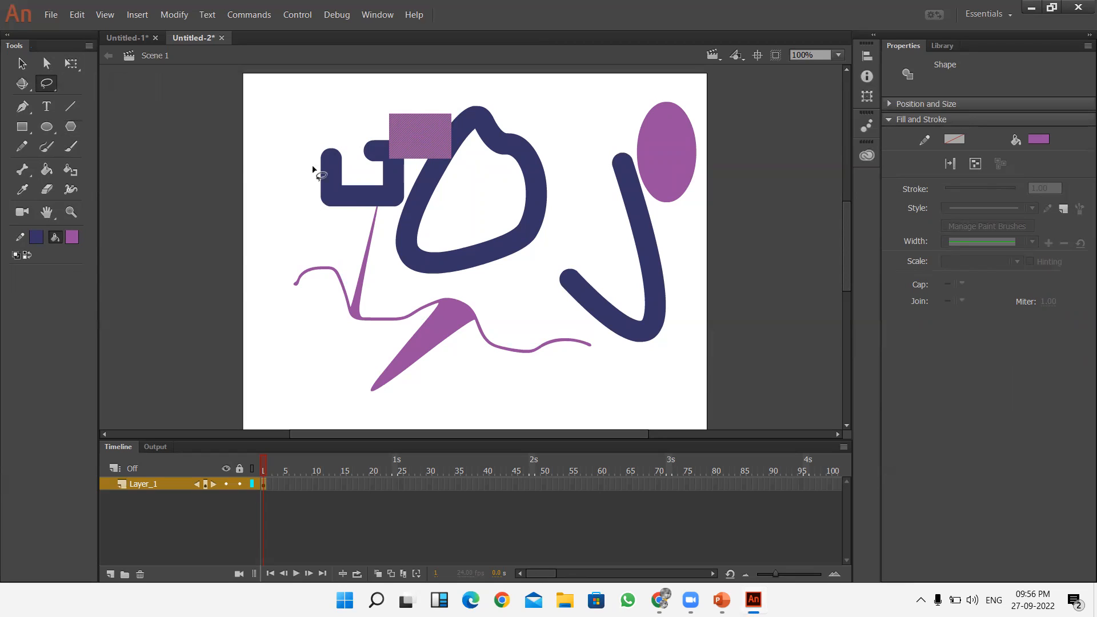
mouse_move(314, 150)
mouse_down()
mouse_move(345, 152)
mouse_move(351, 176)
mouse_move(375, 185)
mouse_move(364, 146)
mouse_move(389, 100)
mouse_move(511, 100)
mouse_move(518, 139)
mouse_move(440, 238)
mouse_move(310, 228)
mouse_move(301, 195)
mouse_move(318, 152)
mouse_up()
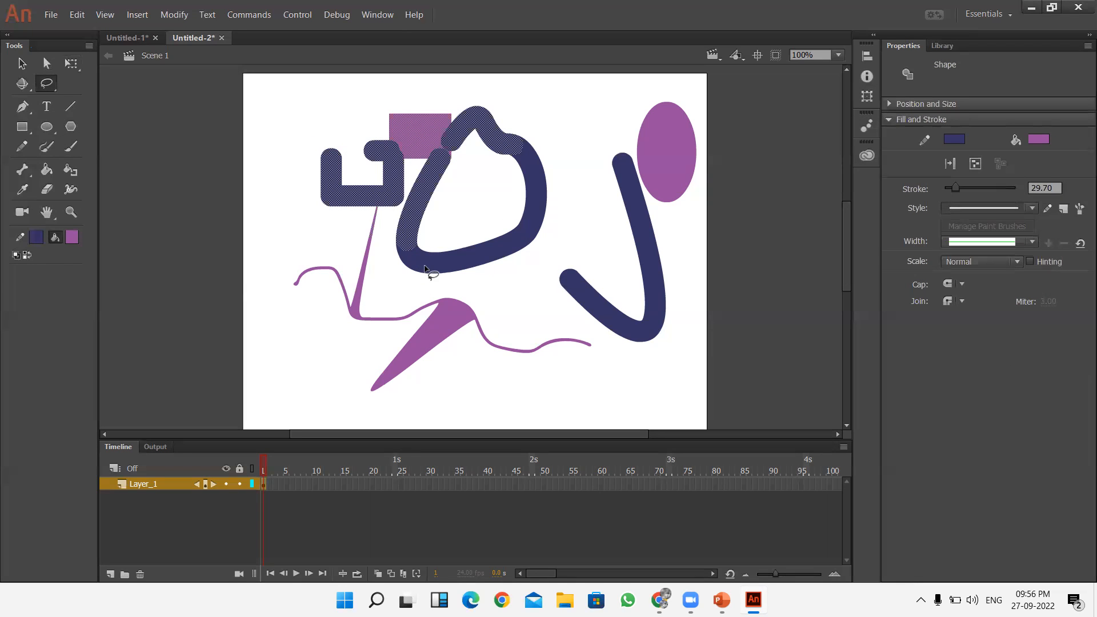
Select the bent line beside the purple oval by tracing a closed outline around it with the Polygon lasso tool
click(54, 90)
click(106, 94)
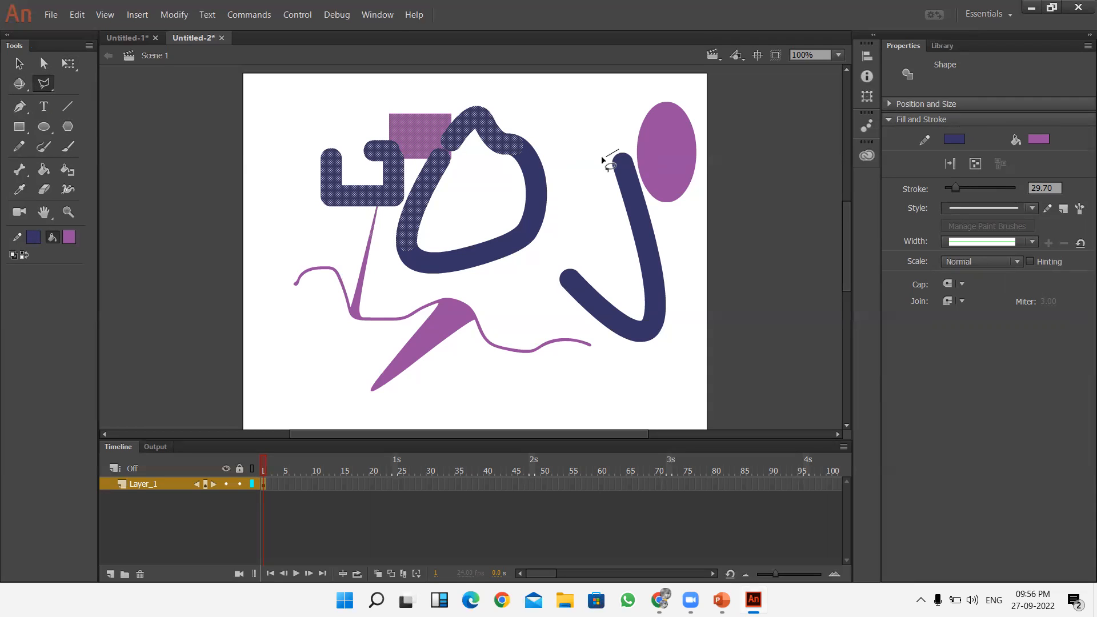
click(605, 173)
click(621, 226)
click(637, 298)
click(634, 313)
click(579, 265)
click(553, 273)
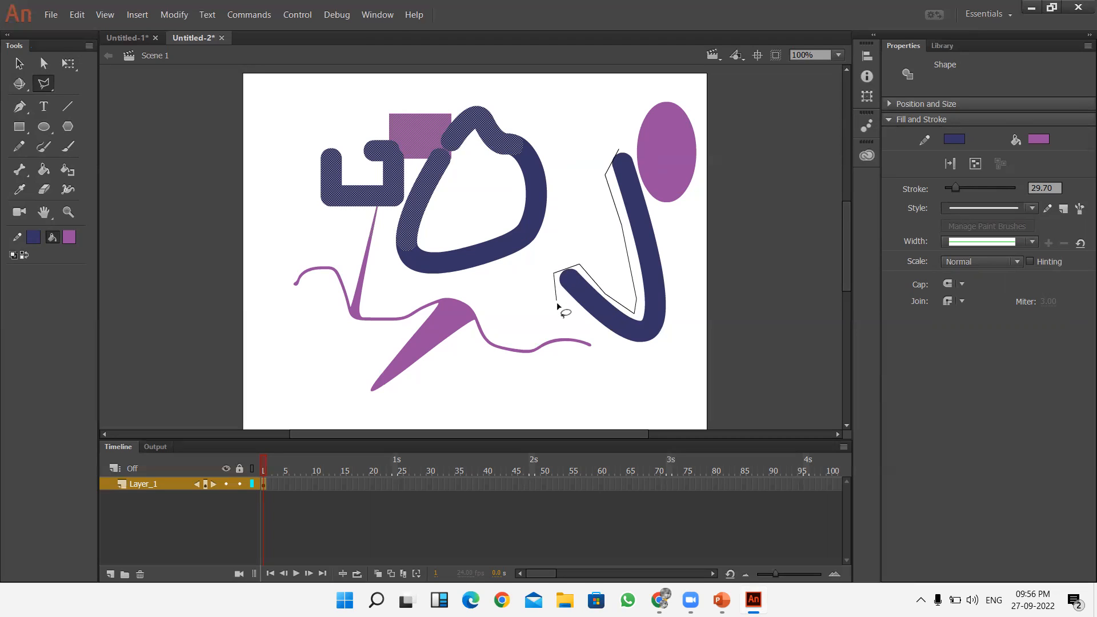
click(575, 314)
click(635, 347)
click(669, 339)
click(666, 253)
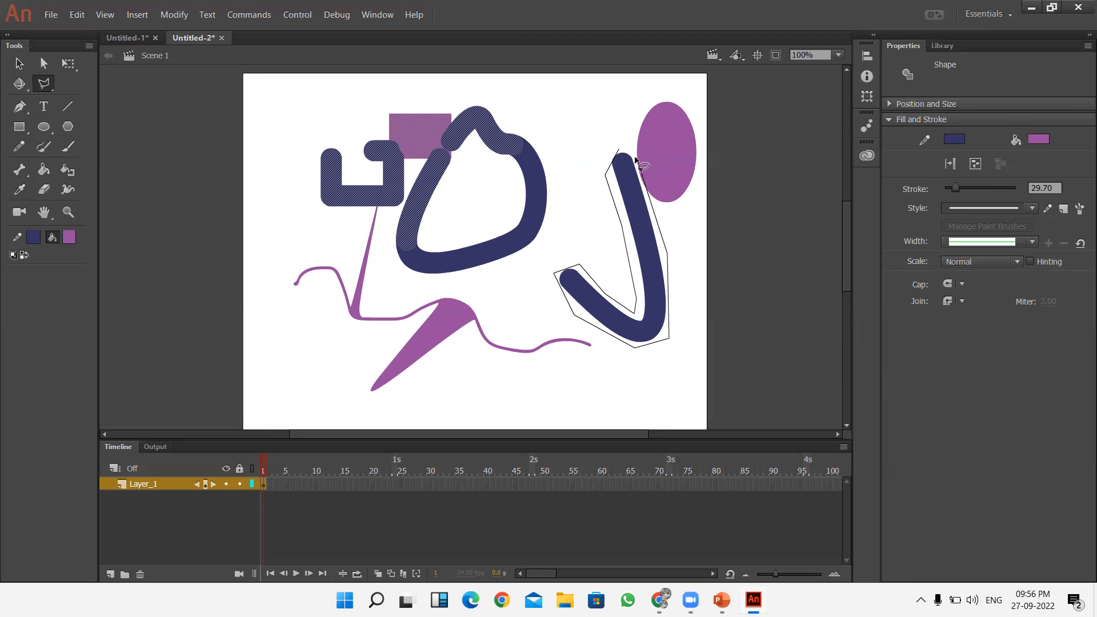
click(622, 150)
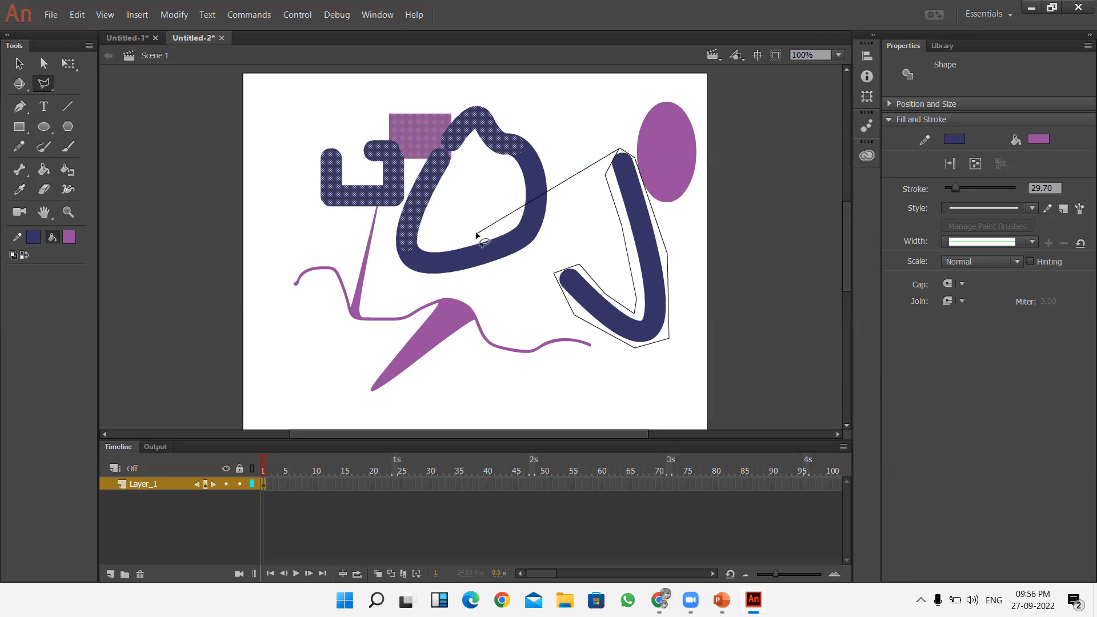
click(619, 151)
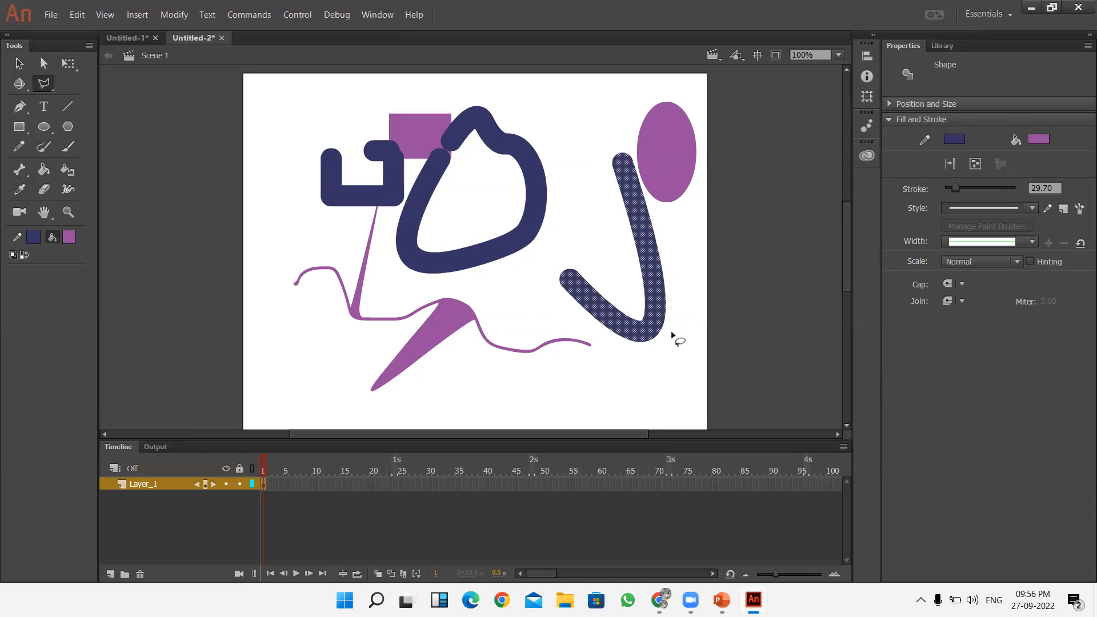
Try the Magic Wand on the upward spike of the wavy stroke
click(50, 88)
click(108, 115)
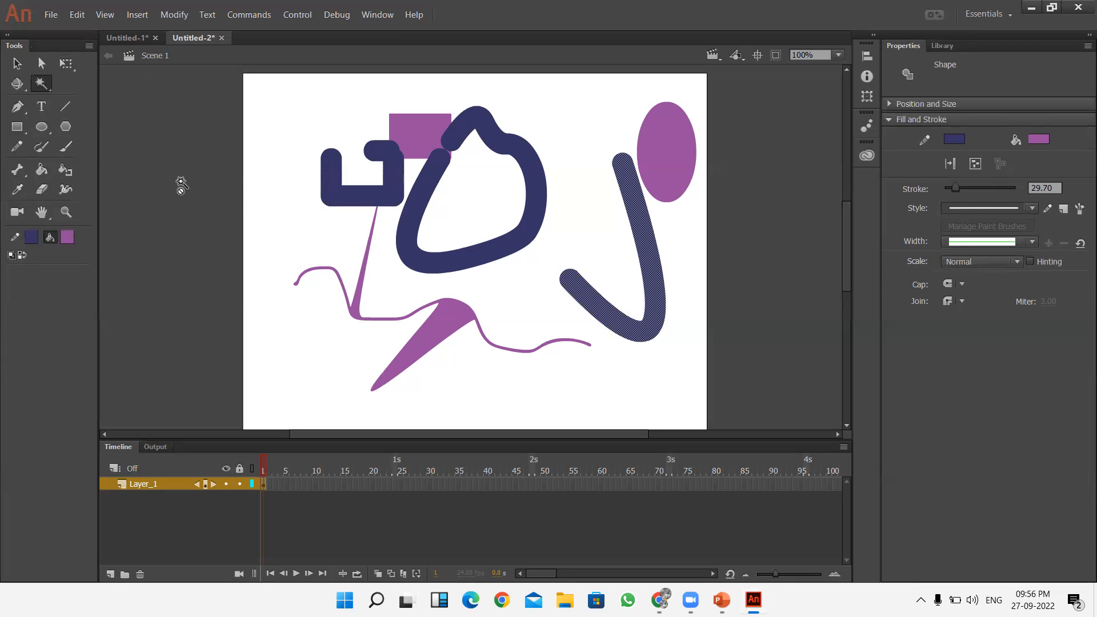
click(358, 285)
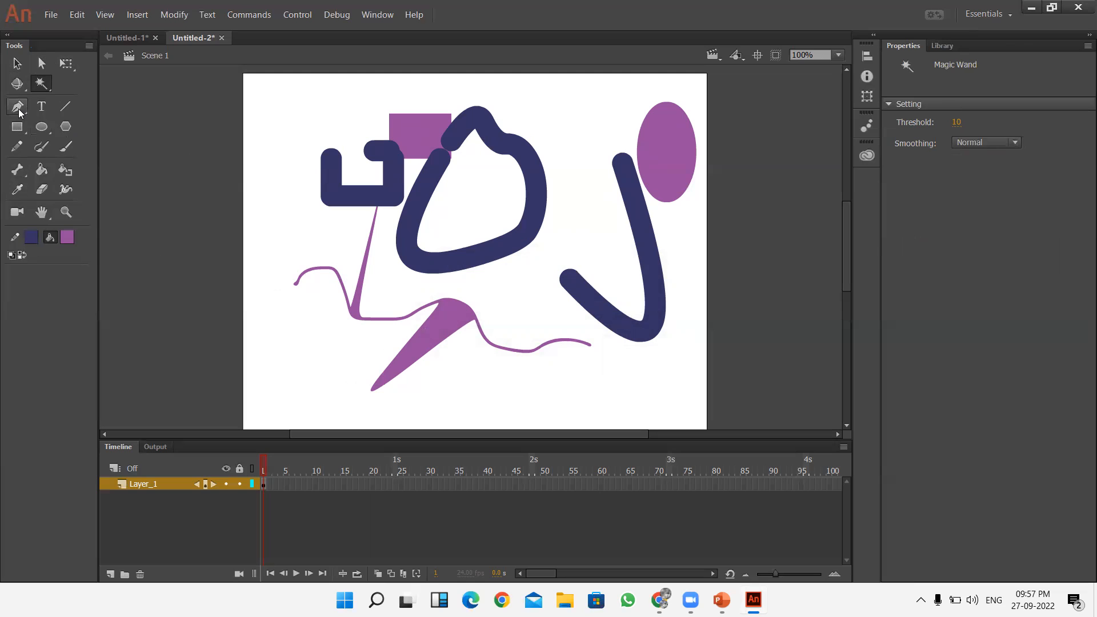
Draw a Pen path from the stage's upper left, curving down around the rectangle outline and across the wavy stroke
click(19, 108)
drag(280, 127, 276, 190)
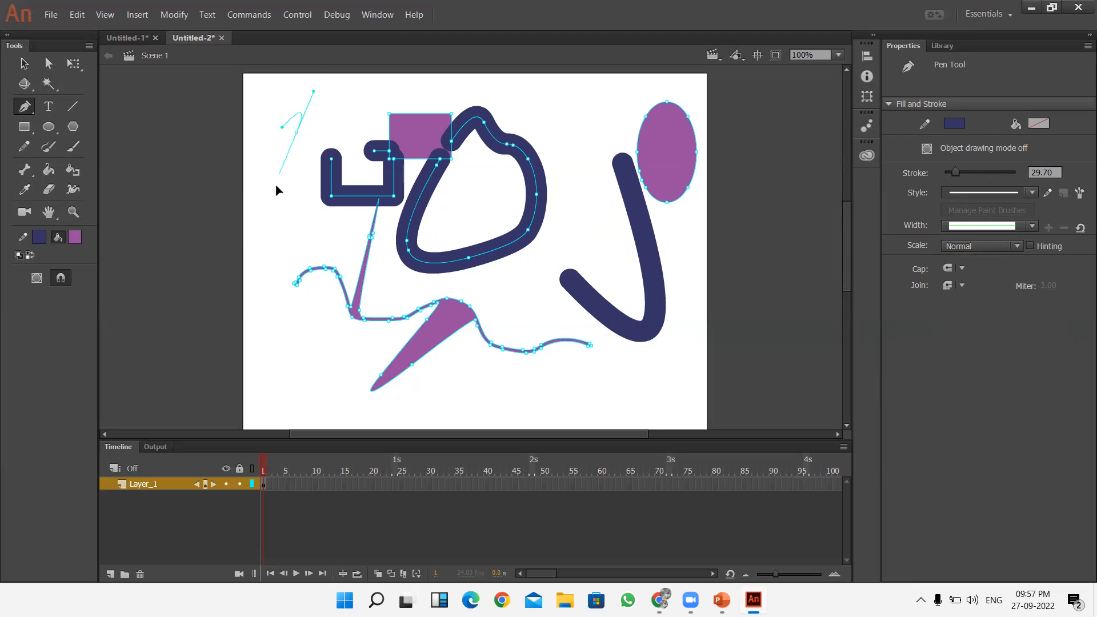
click(272, 204)
click(290, 208)
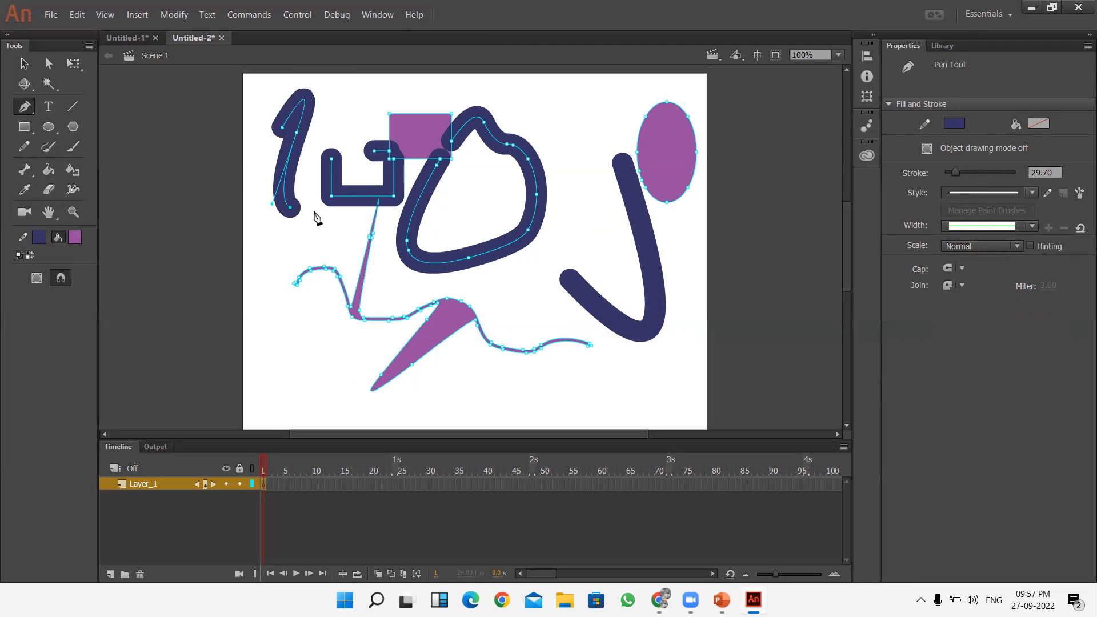
click(322, 218)
click(363, 224)
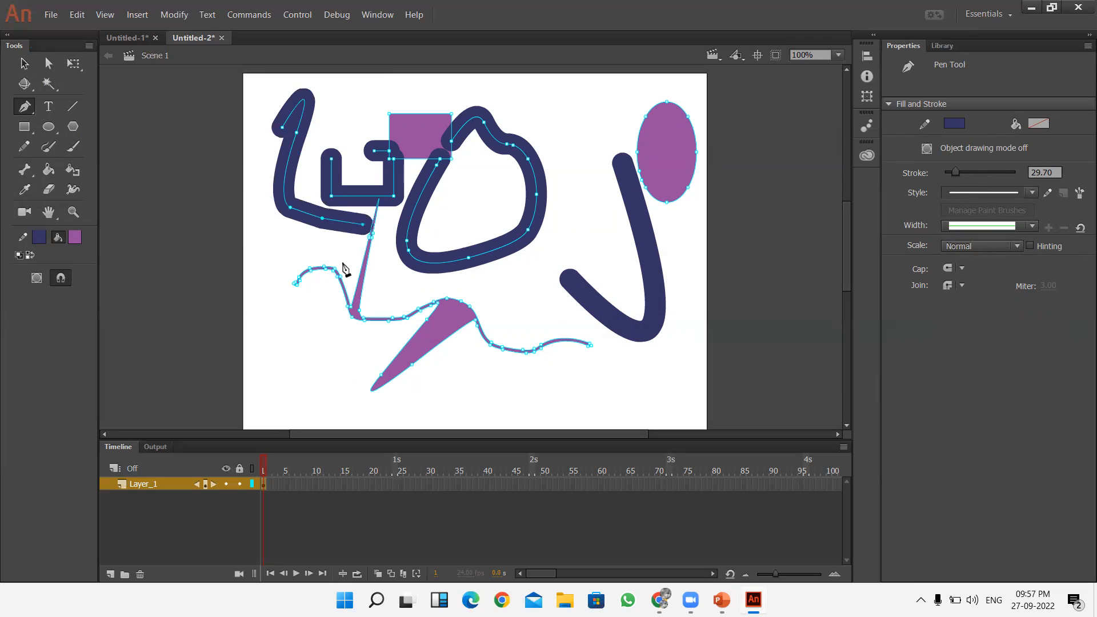
click(357, 358)
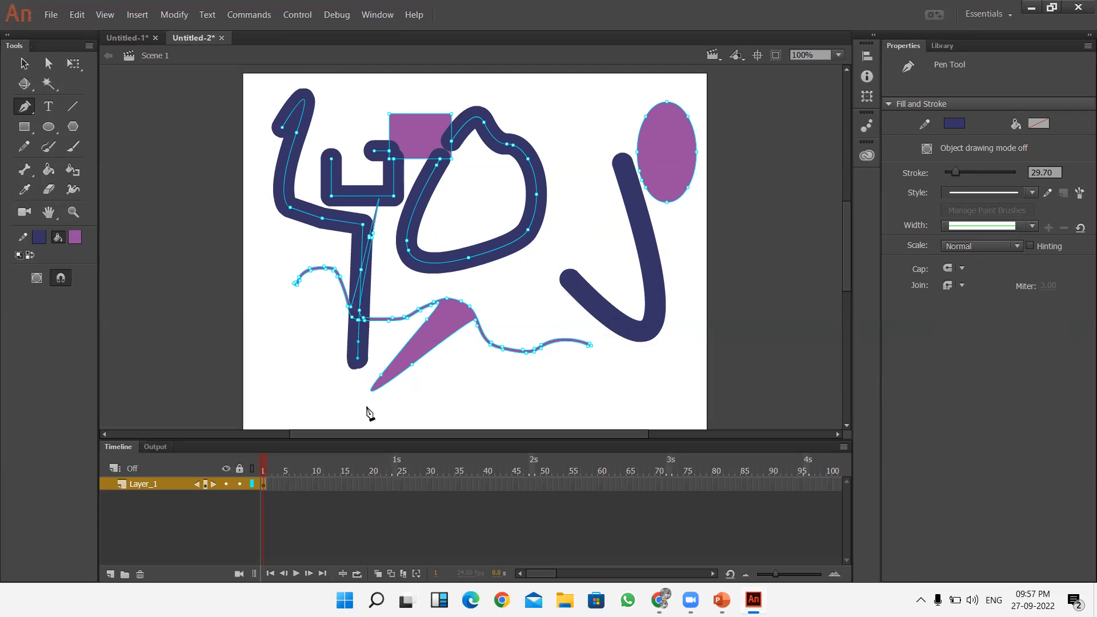
Set the Pen stroke to turquoise with size 44.30 and extend the path to the stage's lower middle
click(955, 130)
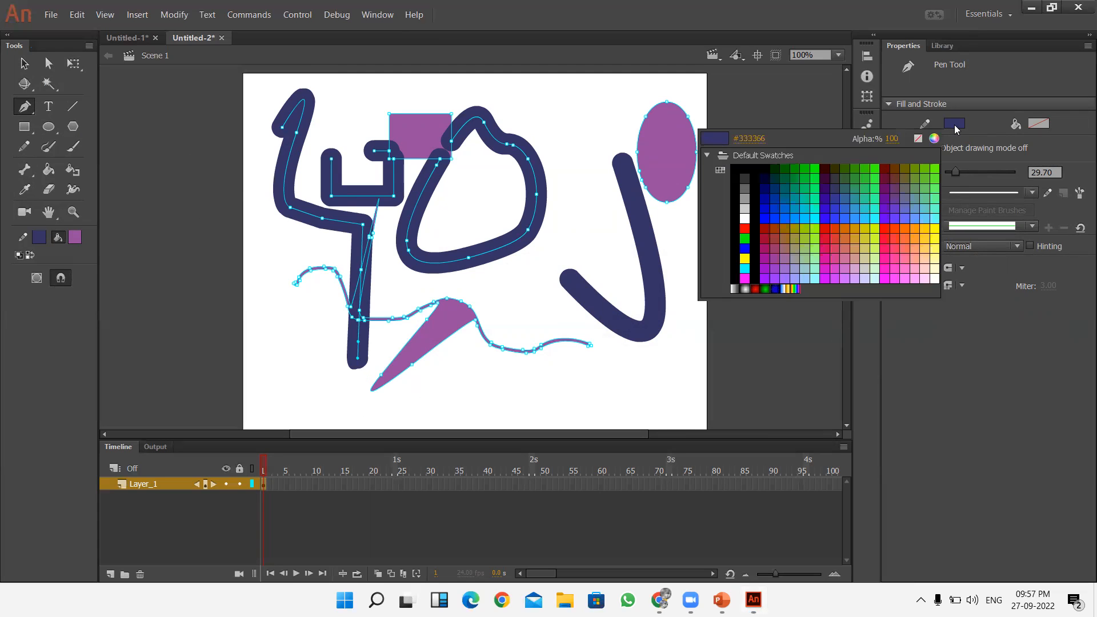
click(884, 199)
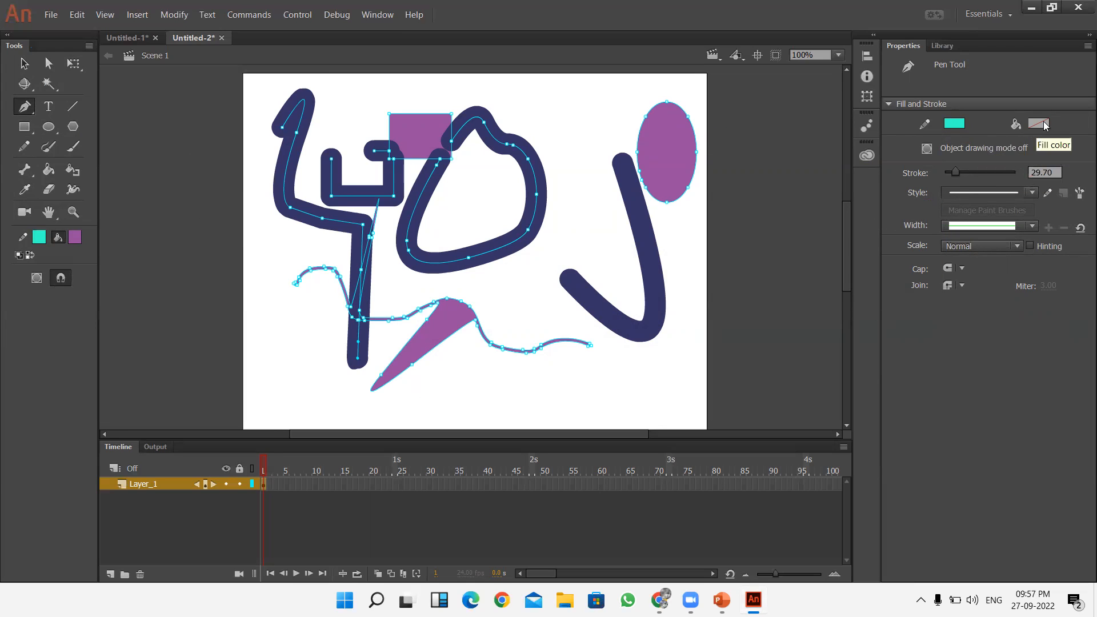
click(960, 173)
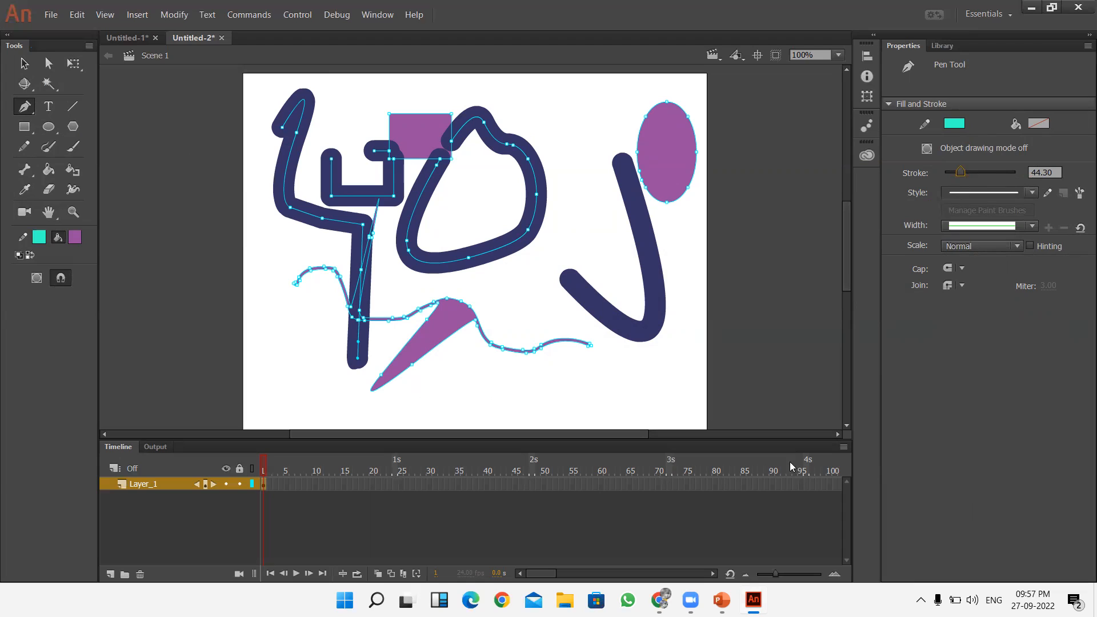
double_click(555, 406)
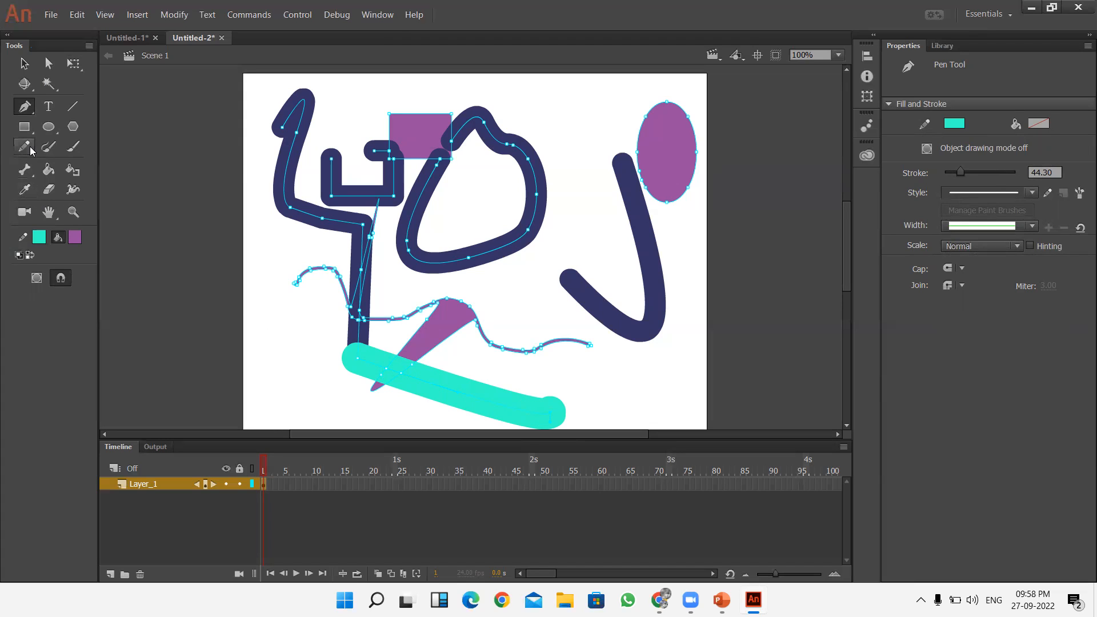
Add a static text box above the bent oval outline reading "biiiygiutf" and finish editing by switching to the Line tool
click(48, 108)
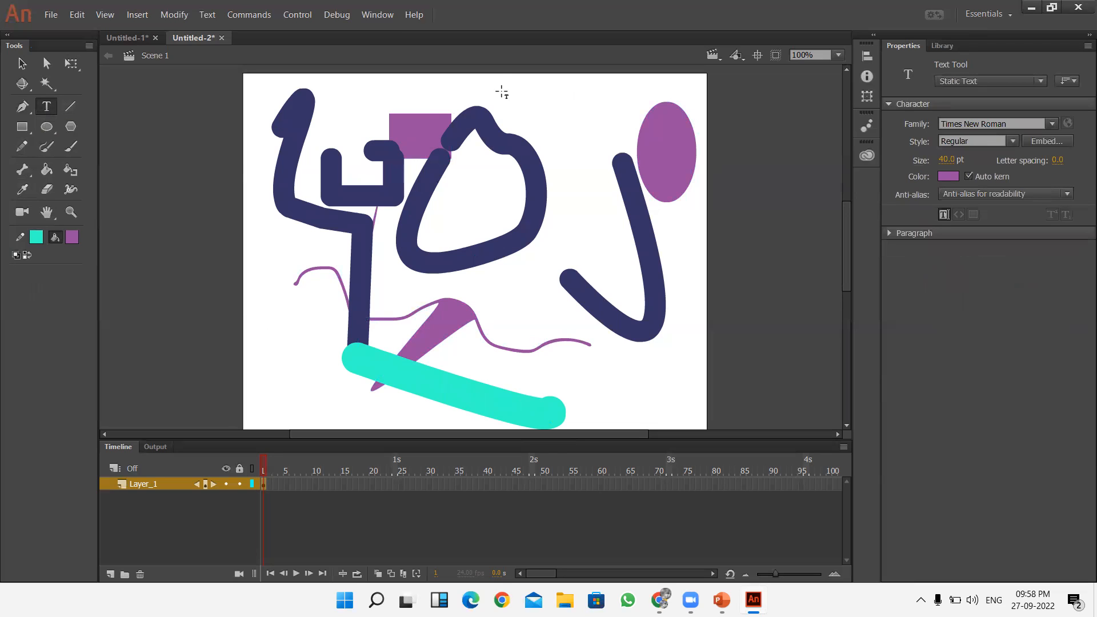
drag(500, 64, 626, 137)
text(bii)
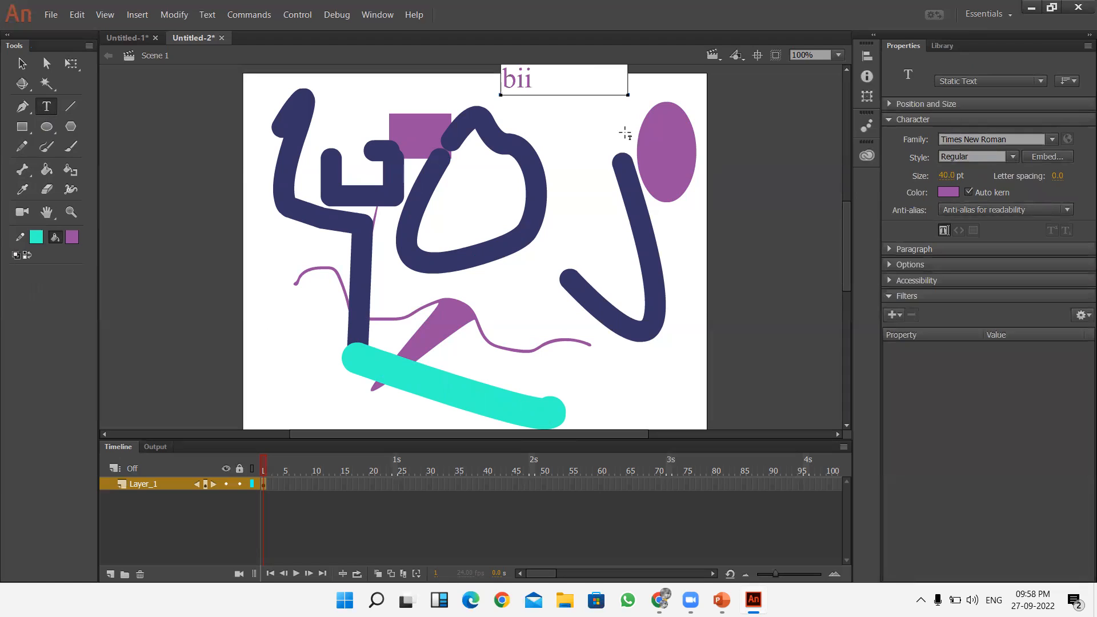
text(iygiutf)
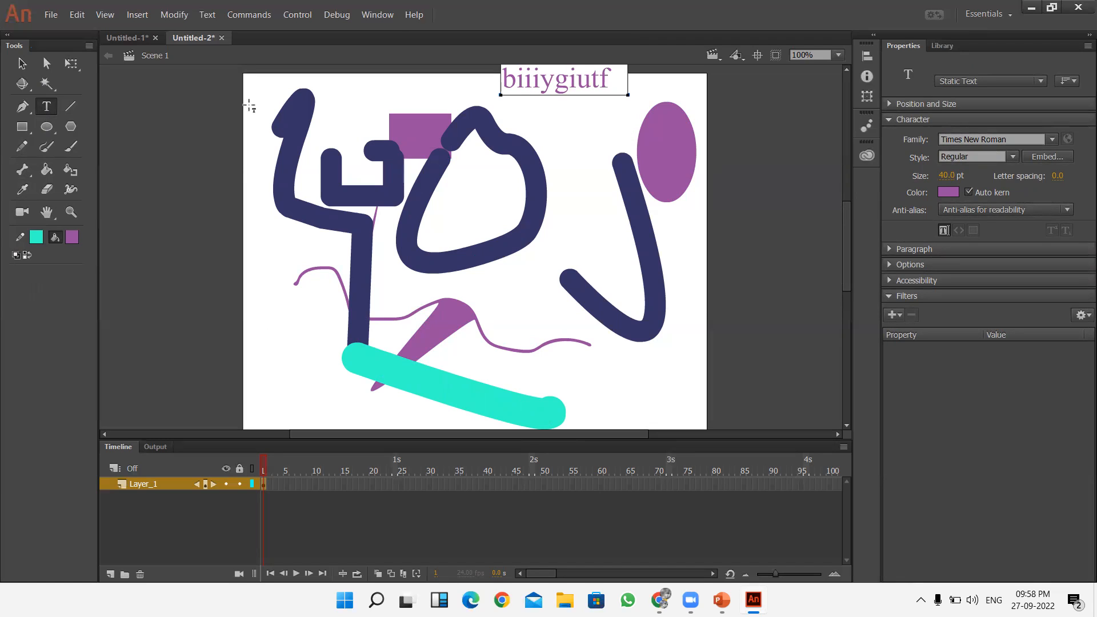
click(71, 106)
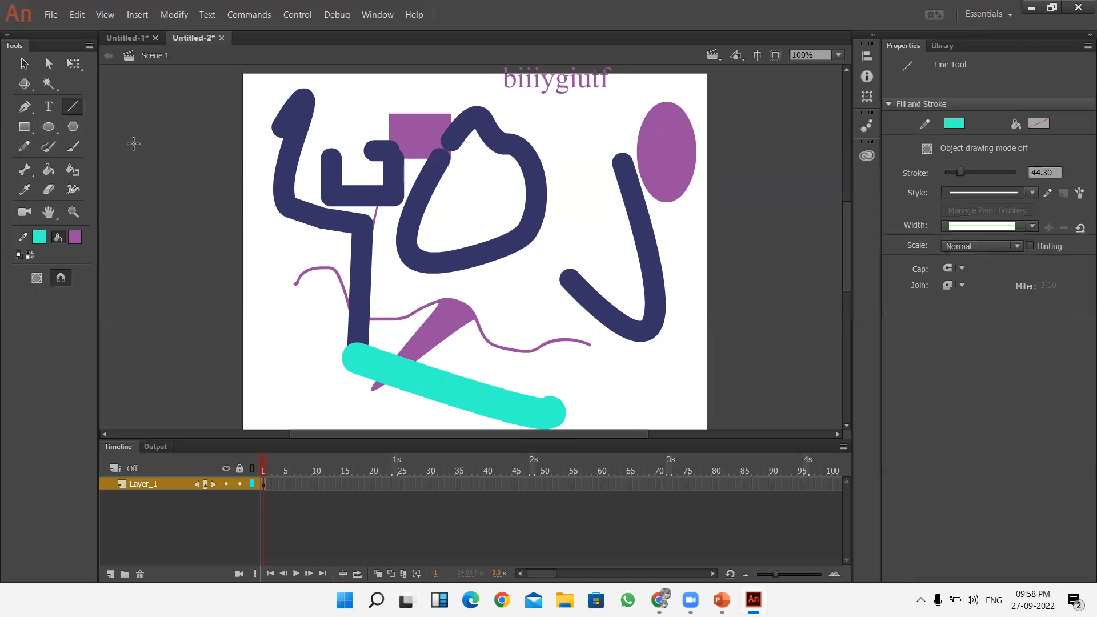
Draw a thick vertical turquoise line near the stage's left edge, and set the stroke size to 3.90
drag(271, 231, 273, 355)
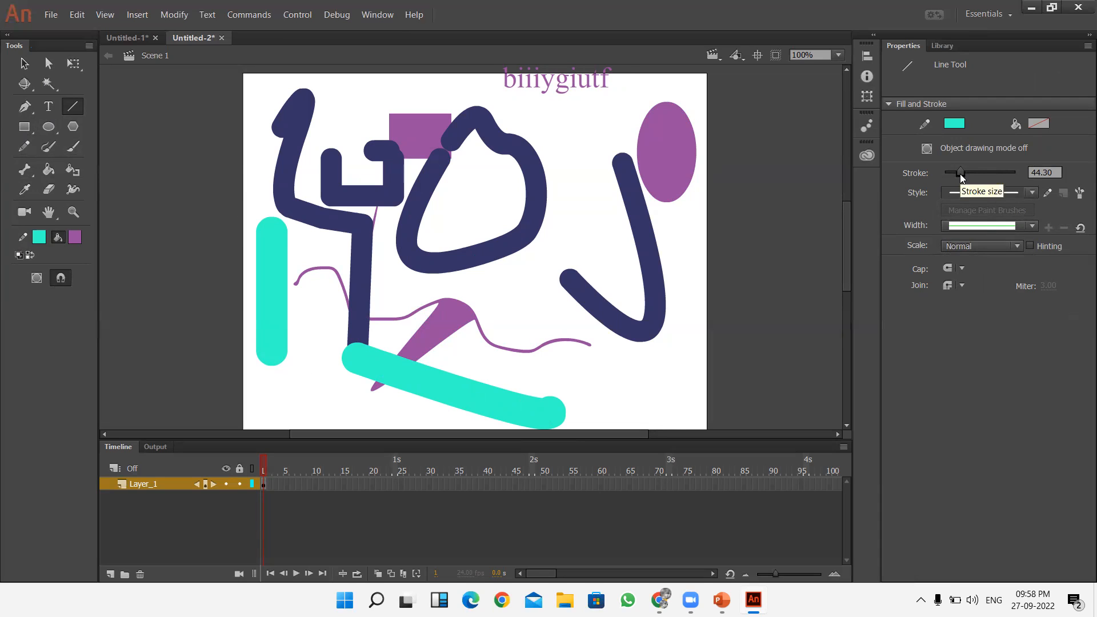
drag(962, 173, 949, 176)
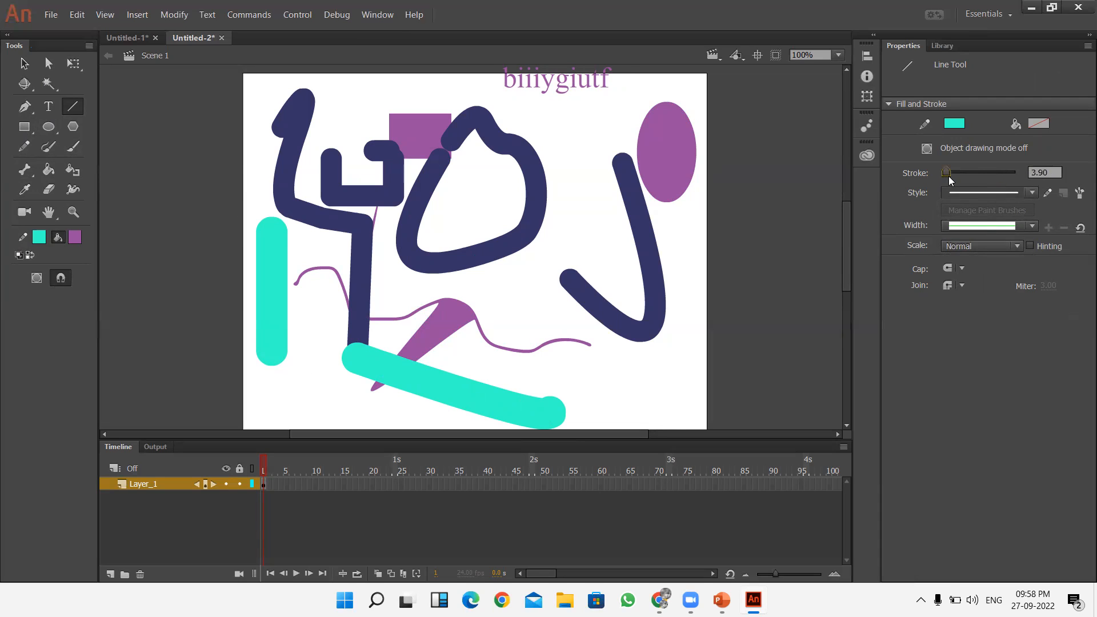
Draw a purple square with a turquoise outline between the bent oval outline and the purple ellipse, and a matching circle below it
click(21, 127)
drag(550, 107, 602, 158)
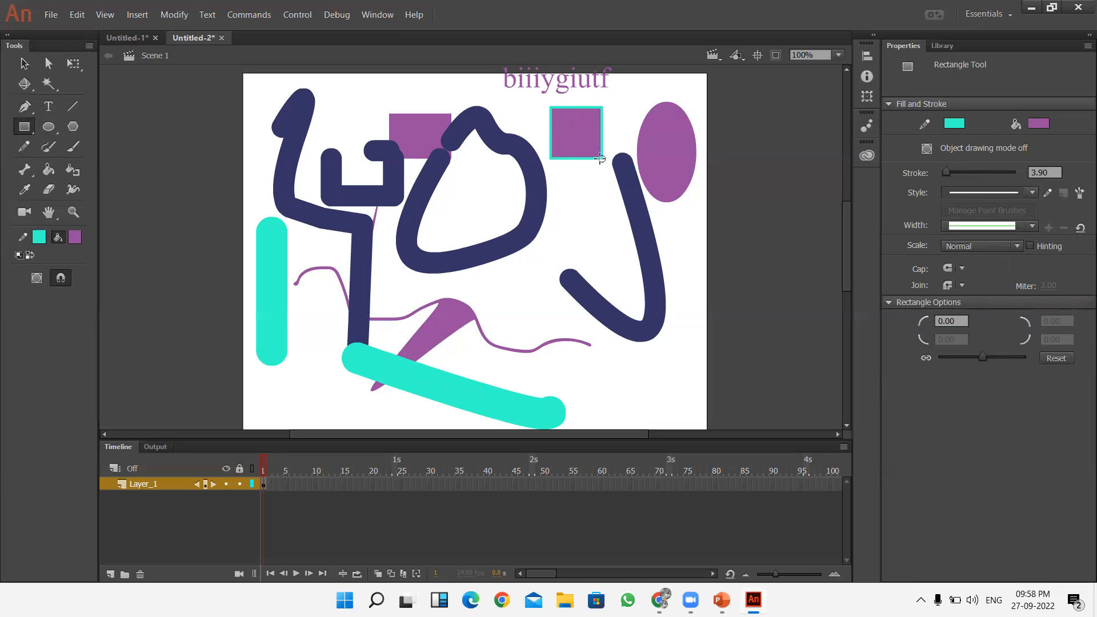
click(48, 130)
drag(559, 191, 624, 256)
Use the PolyStar tool to draw a pentagon at the stage's upper left and a 9-sided star at its lower right
click(72, 126)
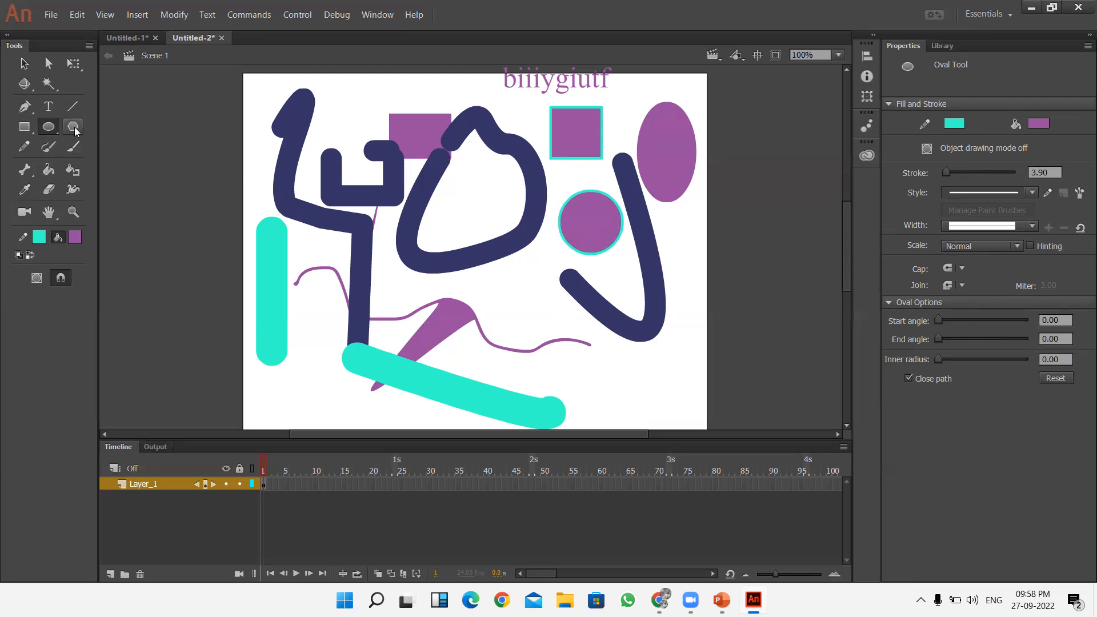
mouse_move(330, 84)
mouse_down()
mouse_move(366, 122)
mouse_move(329, 112)
mouse_up()
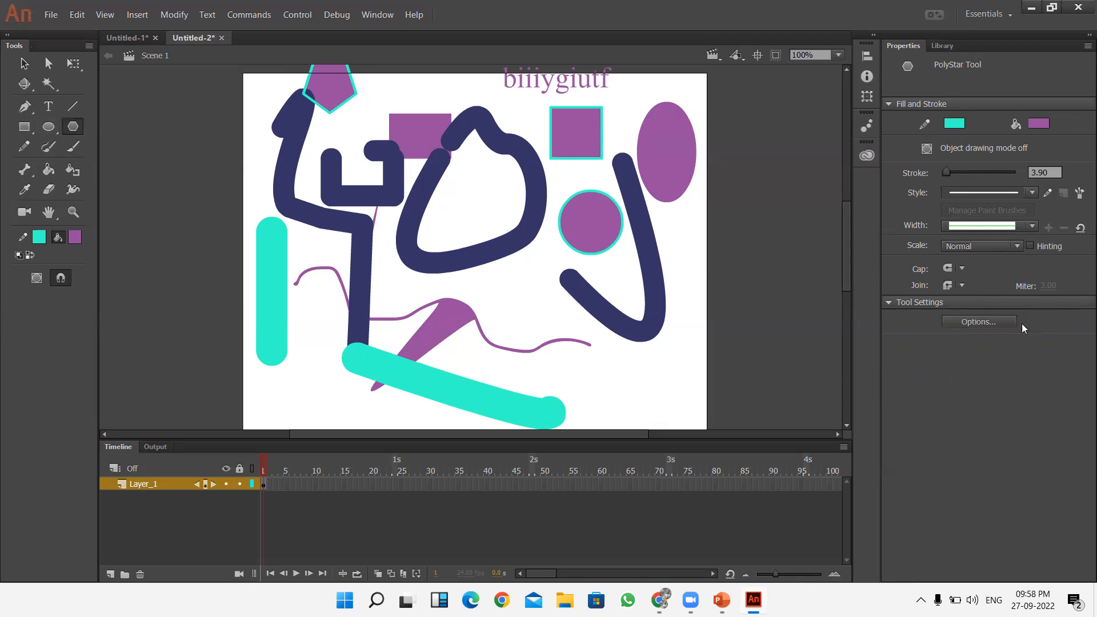
click(988, 325)
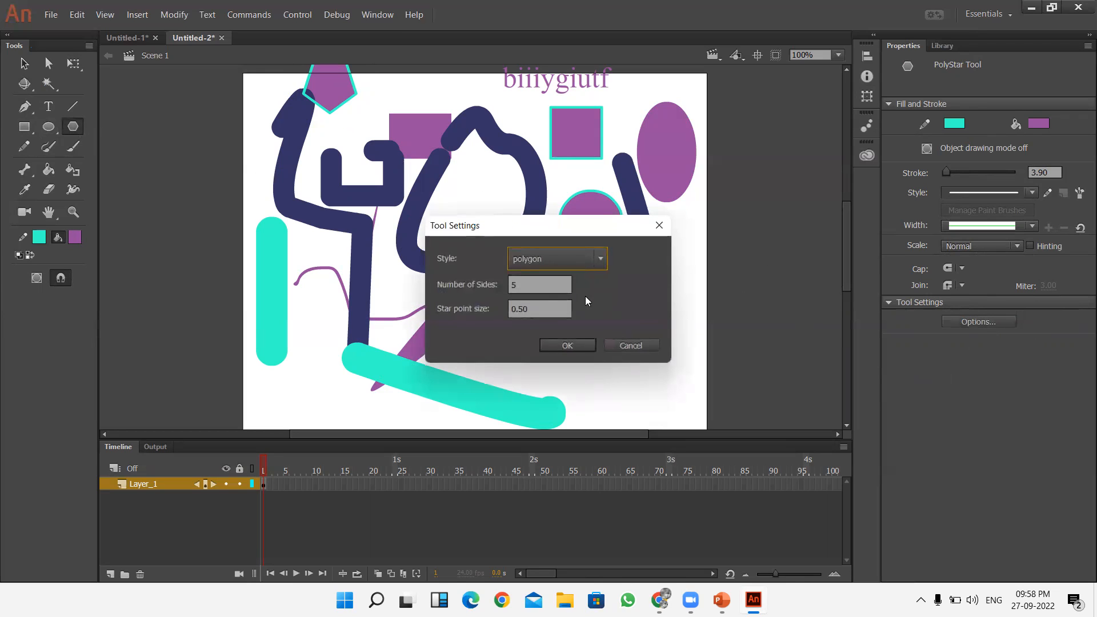
click(594, 264)
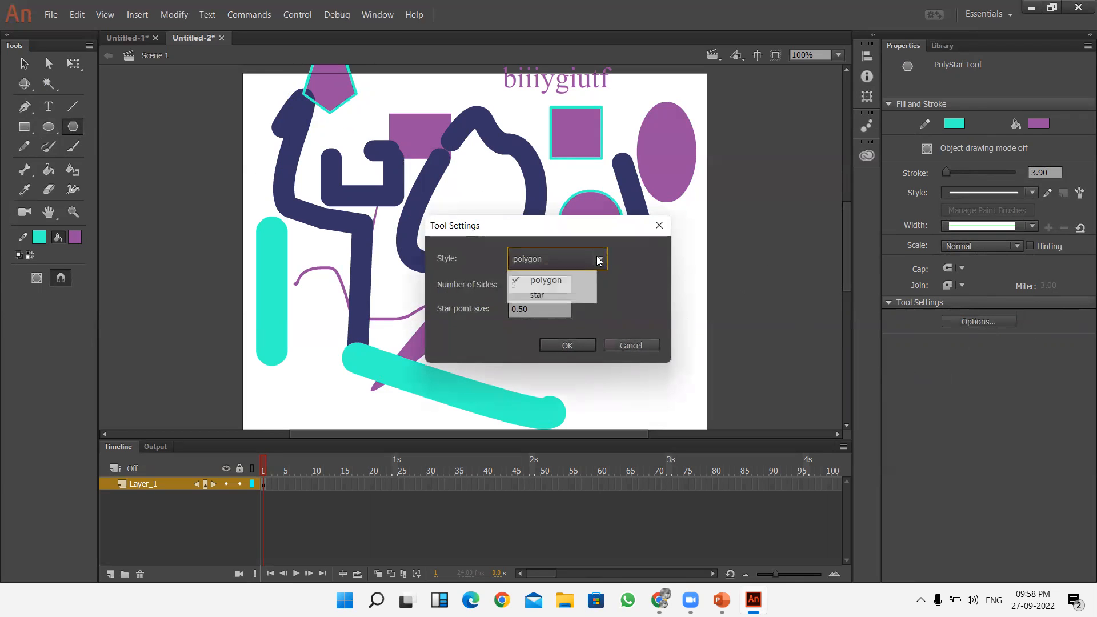
click(554, 296)
key(Tab)
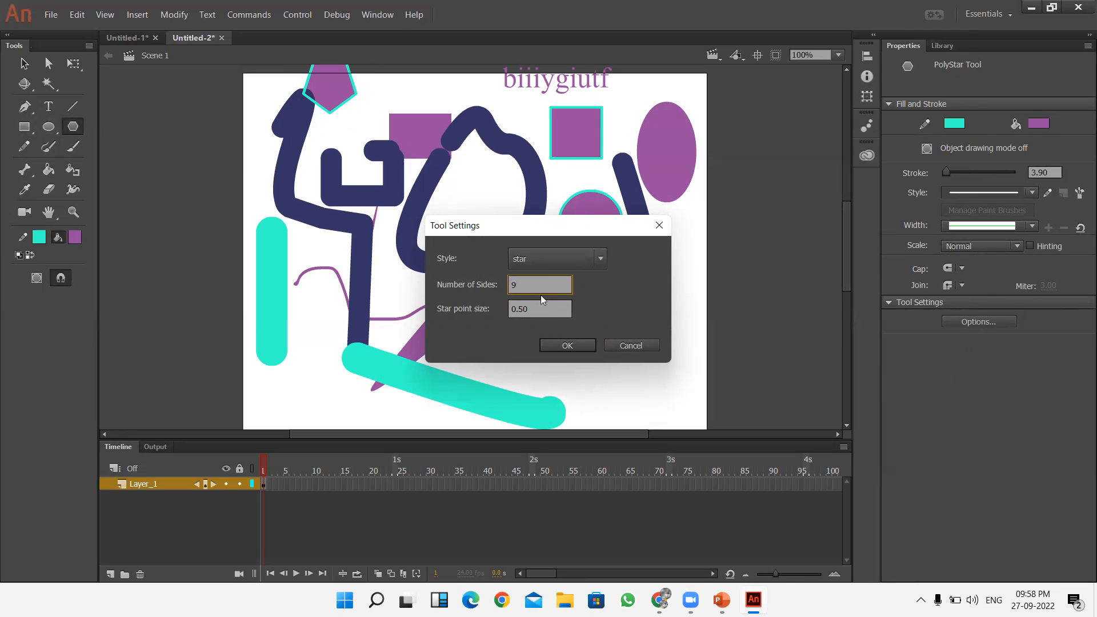
click(567, 345)
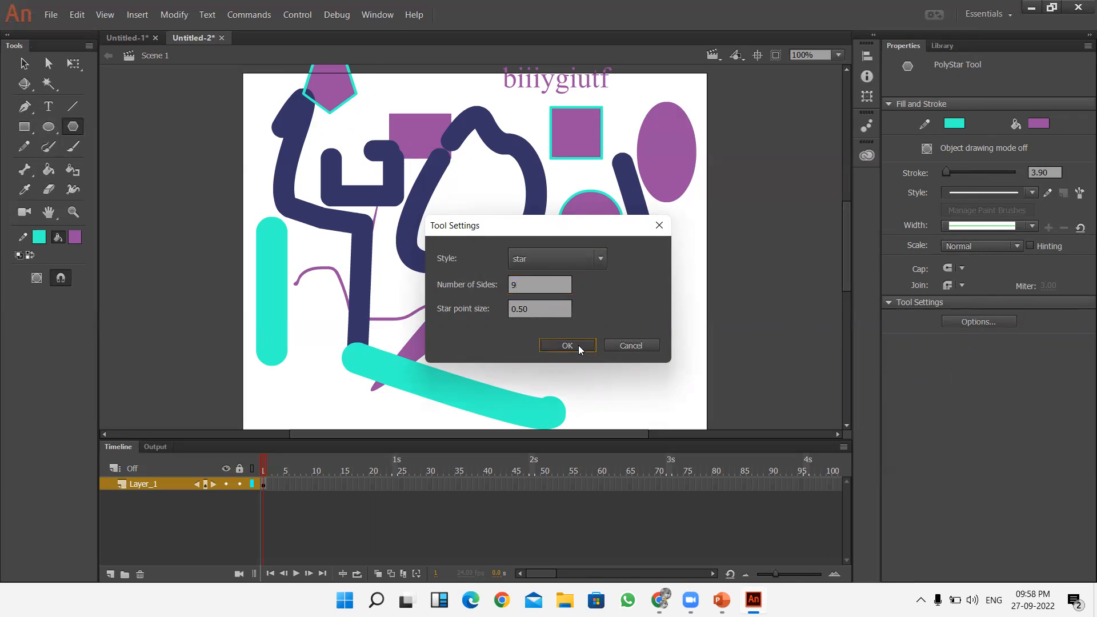
drag(611, 372, 614, 401)
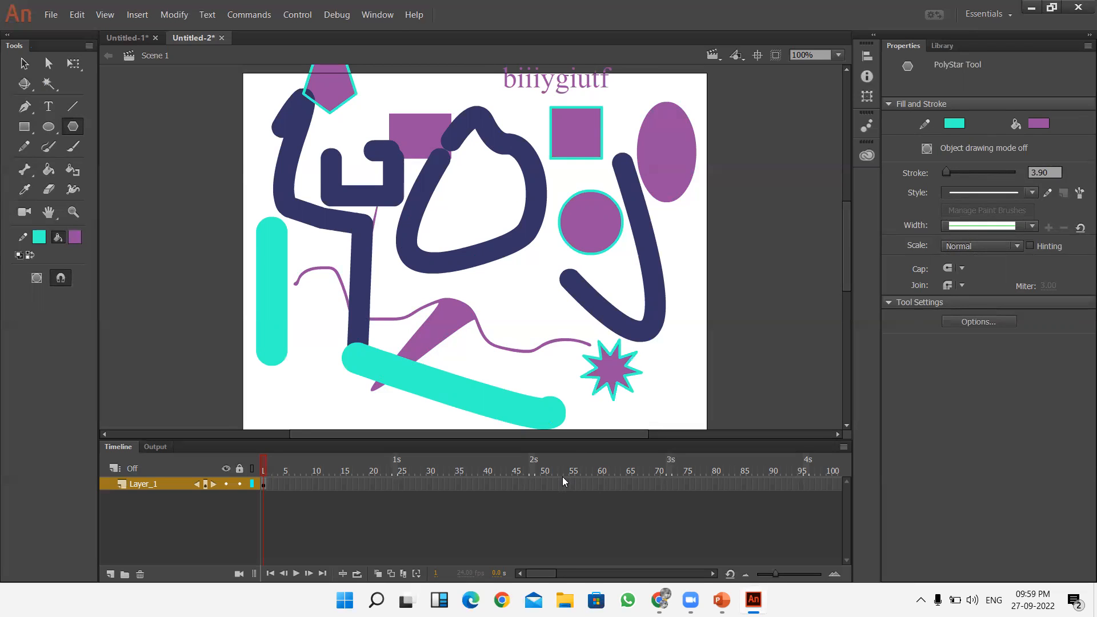
Select all the artwork on the stage and delete it
key(ctrl+a)
key(Delete)
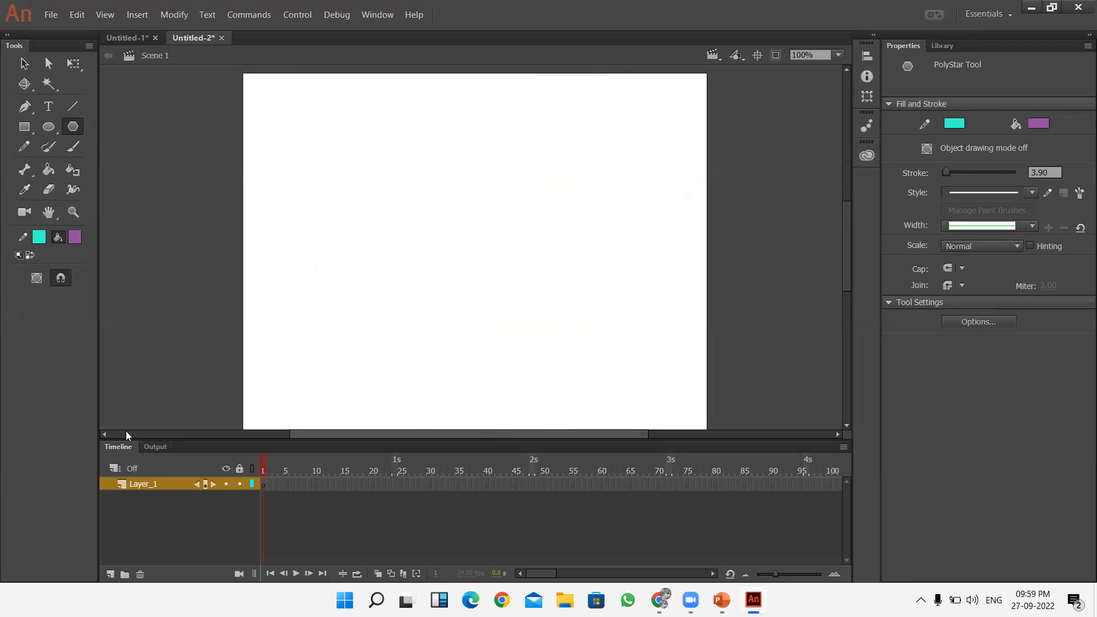
Sketch three turquoise freehand Pencil outlines: a trailing loop at the top, a large closed blob below and a small box at the left
click(24, 147)
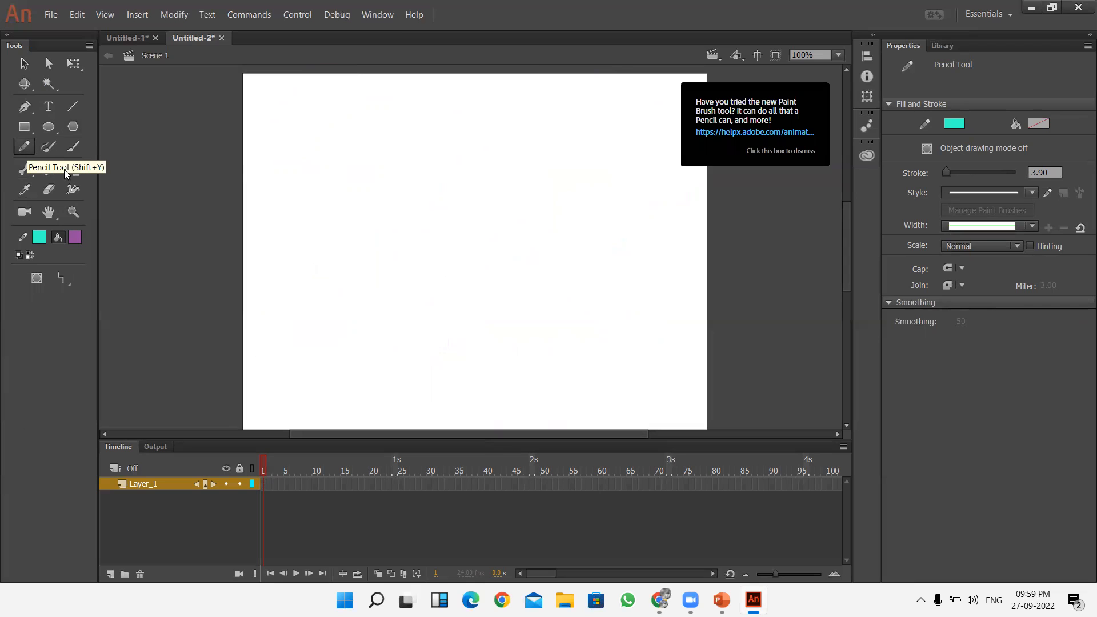
mouse_move(295, 159)
mouse_down()
mouse_move(435, 170)
mouse_move(464, 216)
mouse_move(608, 208)
mouse_move(568, 146)
mouse_move(442, 138)
mouse_move(413, 207)
mouse_up()
mouse_move(370, 291)
mouse_down()
mouse_move(384, 269)
mouse_move(461, 254)
mouse_move(527, 286)
mouse_move(506, 347)
mouse_move(377, 365)
mouse_move(358, 341)
mouse_move(372, 287)
mouse_up()
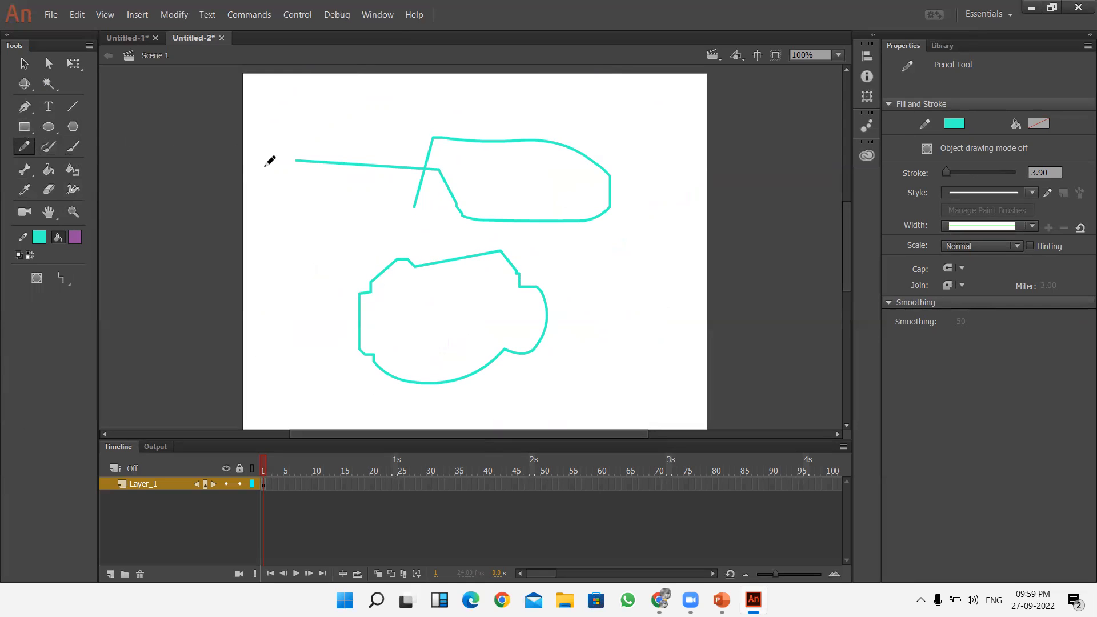
mouse_move(294, 202)
mouse_down()
mouse_move(289, 249)
mouse_move(341, 255)
mouse_move(369, 197)
mouse_move(284, 210)
mouse_up()
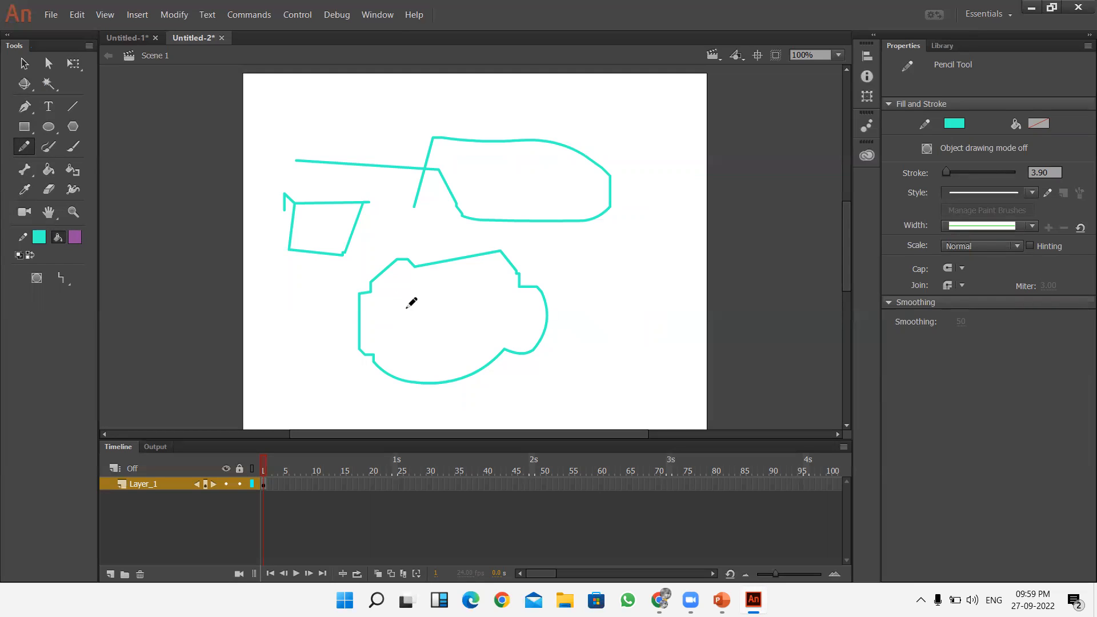
Paint turquoise strokes above and right of the outlines with the Paint Brush, and a purple wavy stroke at the upper left with the Brush
click(57, 149)
mouse_move(328, 120)
mouse_down()
mouse_move(531, 127)
mouse_move(525, 162)
mouse_up()
mouse_move(612, 104)
mouse_down()
mouse_move(652, 195)
mouse_move(609, 247)
mouse_move(611, 306)
mouse_up()
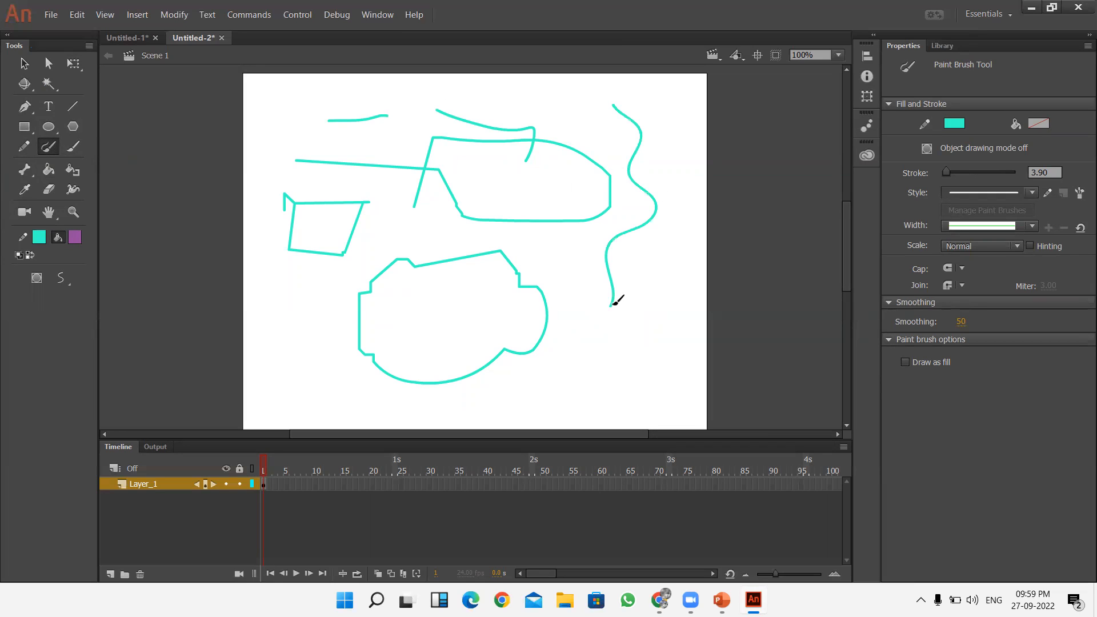
click(73, 146)
mouse_move(295, 105)
mouse_down()
mouse_move(275, 151)
mouse_move(283, 183)
mouse_move(350, 201)
mouse_move(405, 236)
mouse_up()
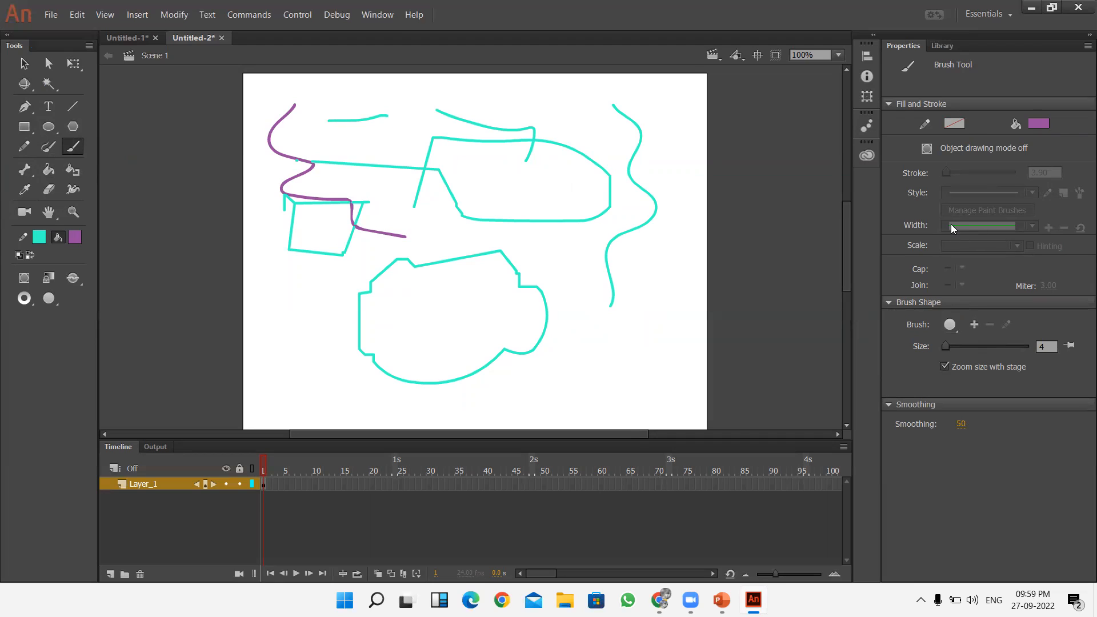
Recolor the right wavy stroke, the large blob's outline and parts of the upper loop dark reddish brown with the Ink Bottle
click(78, 166)
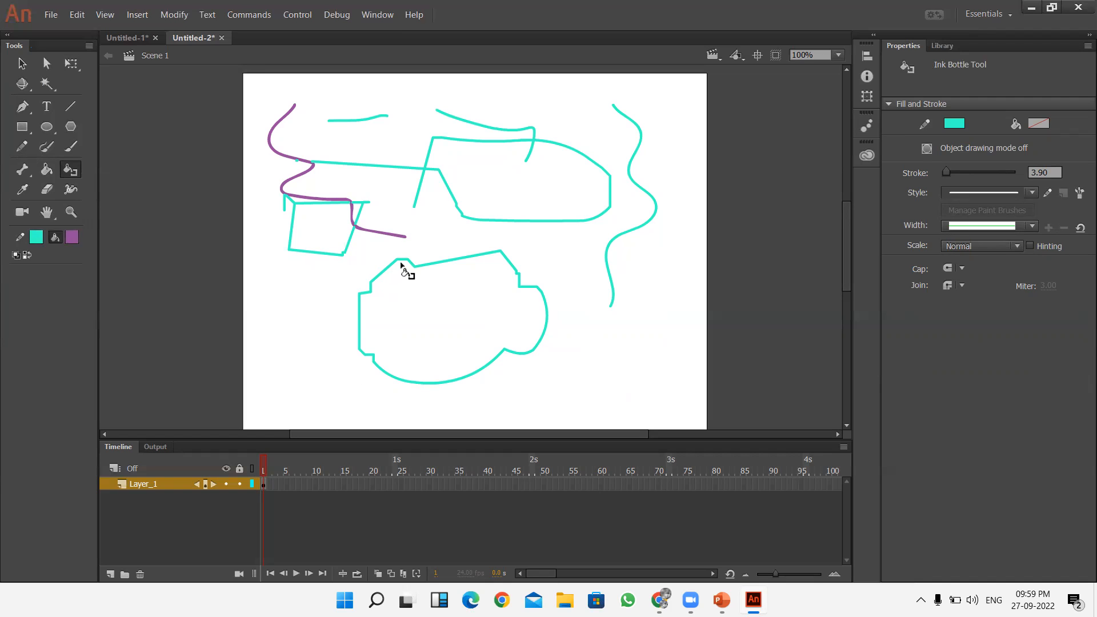
click(954, 124)
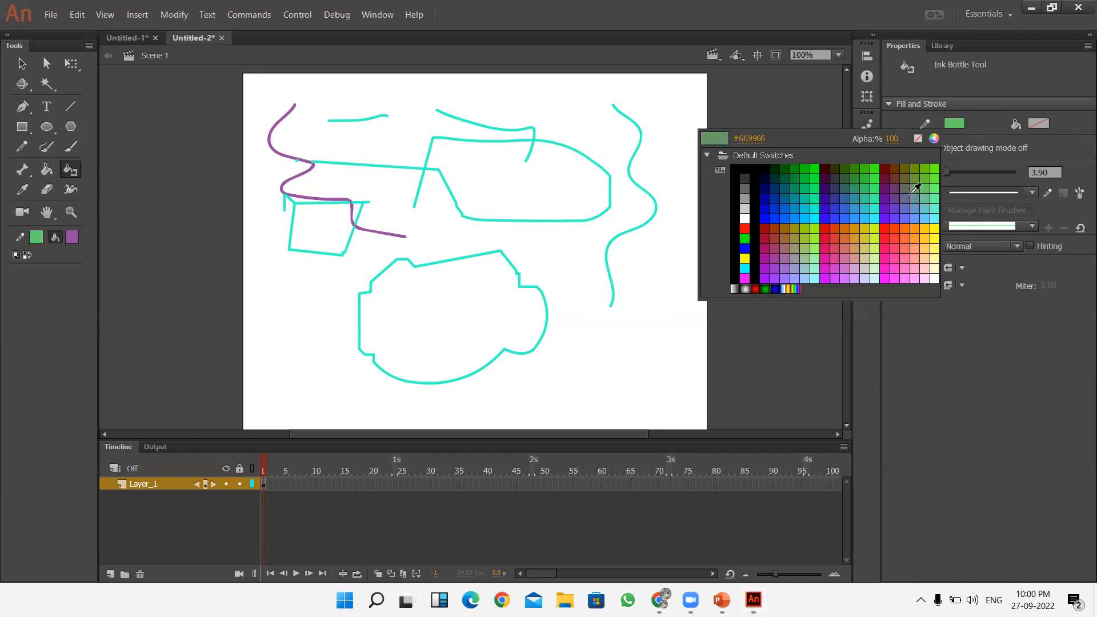
click(888, 180)
click(629, 230)
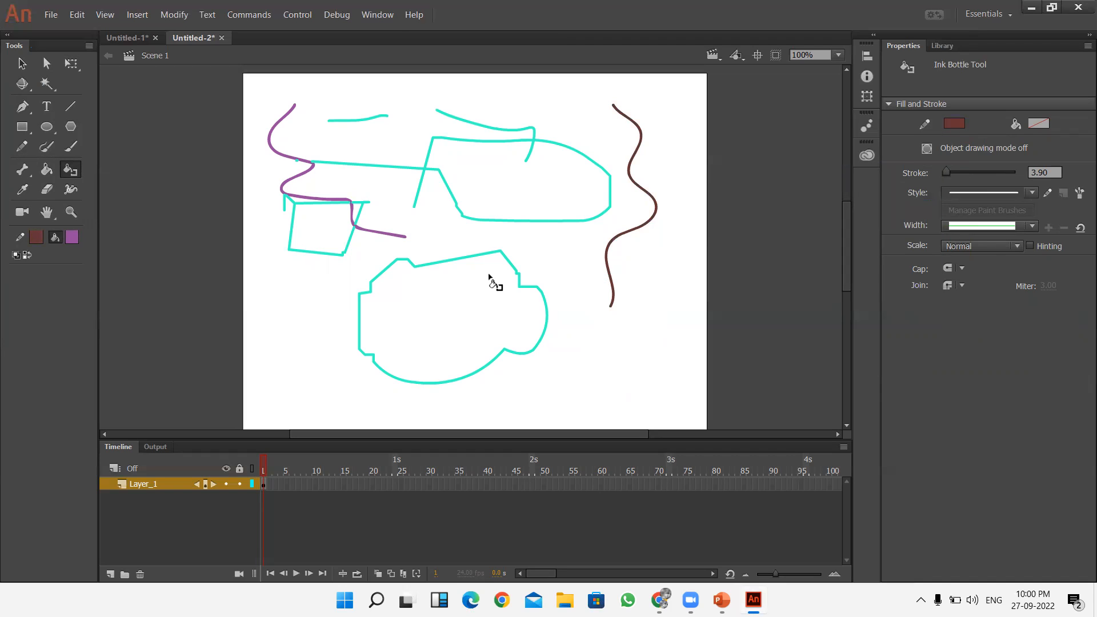
click(508, 256)
click(508, 221)
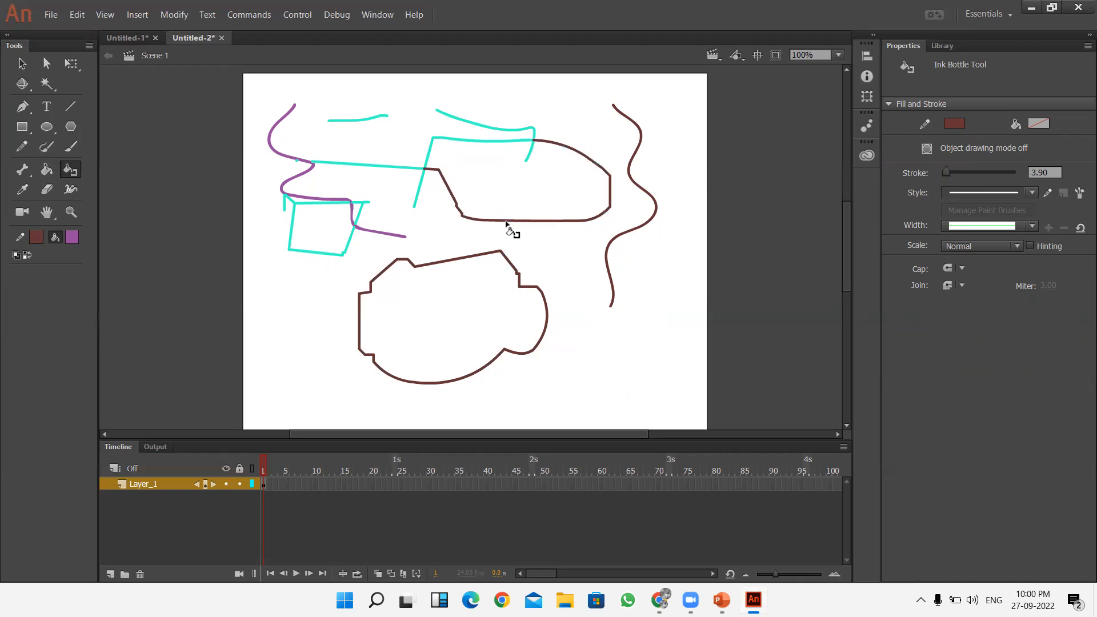
click(416, 191)
Fill the large lower blob with pale yellow using the Paint Bucket
click(47, 172)
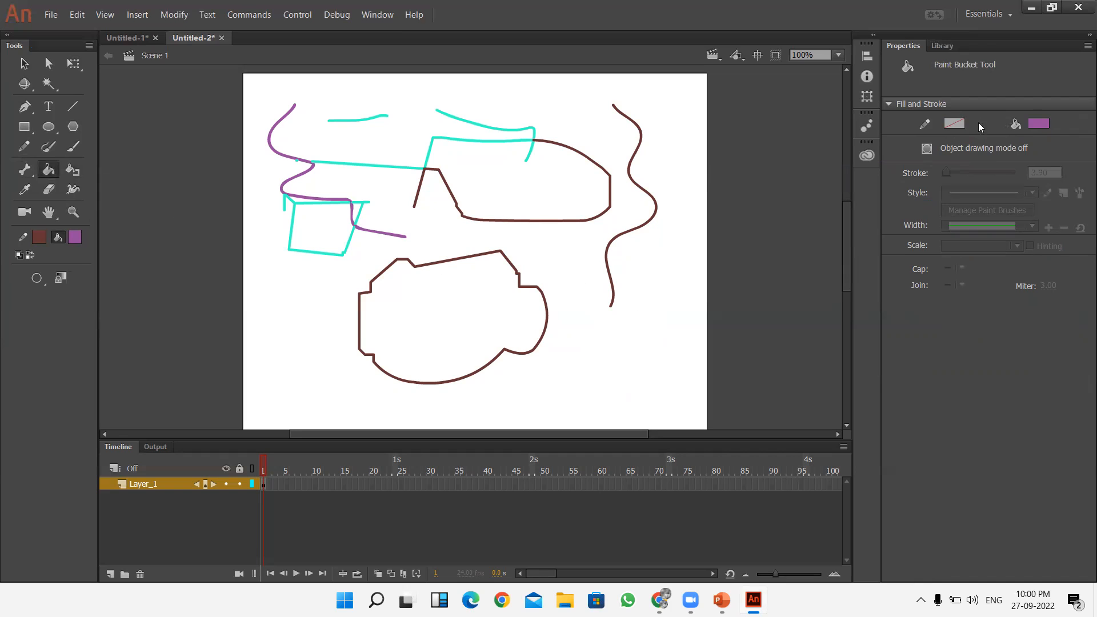
click(1045, 123)
click(907, 202)
click(1039, 123)
click(1020, 266)
click(452, 296)
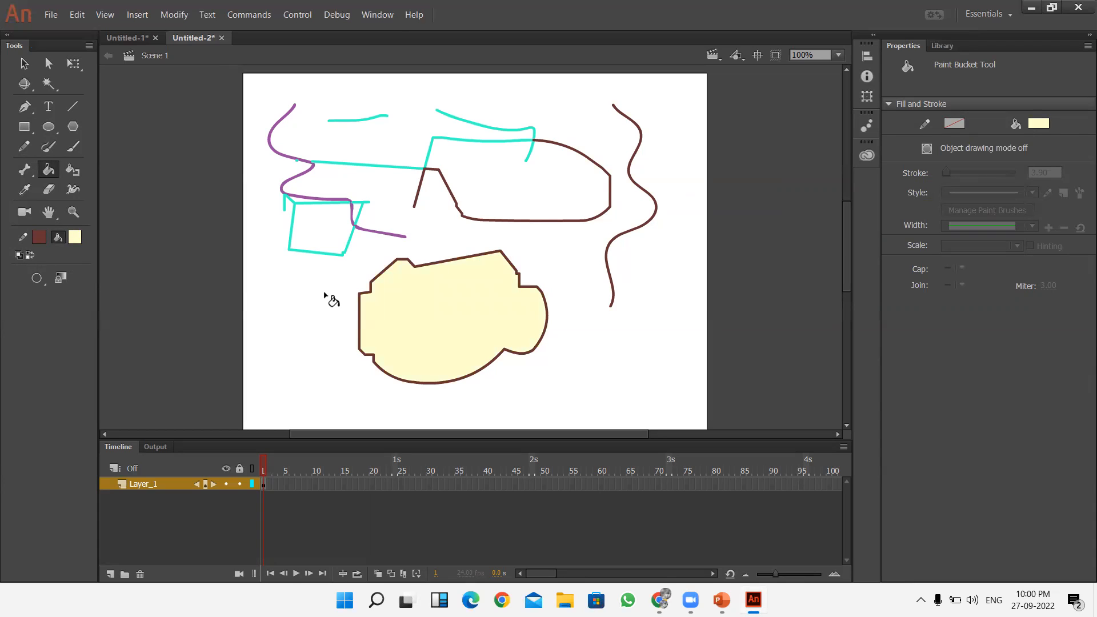
Sample the pale yellow fill with the Eyedropper and apply it inside the upper loop
click(25, 188)
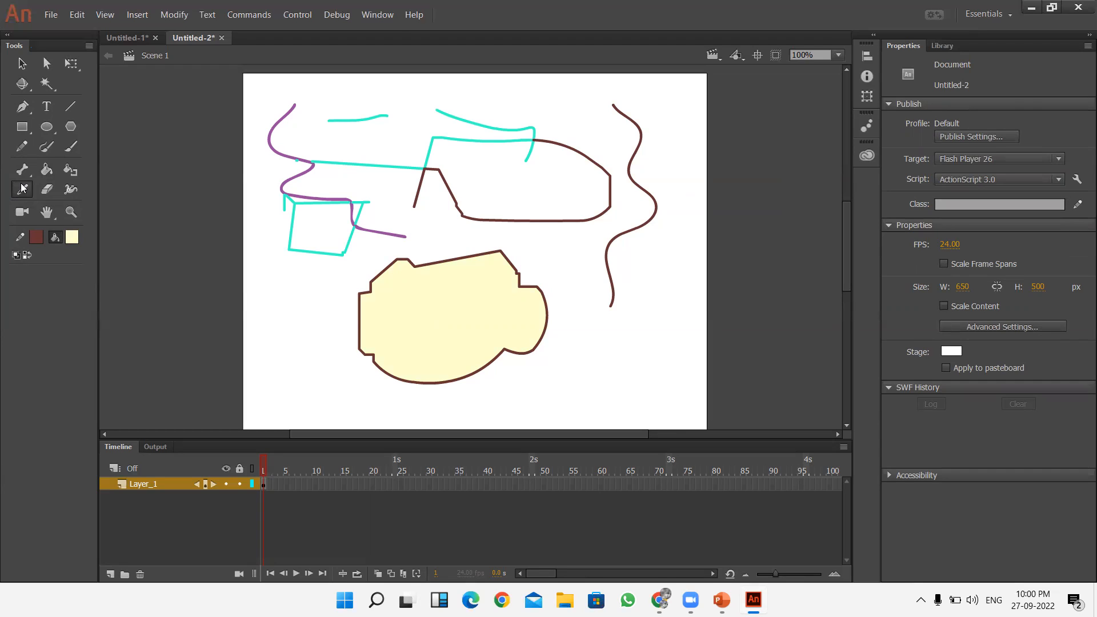
click(472, 291)
click(494, 180)
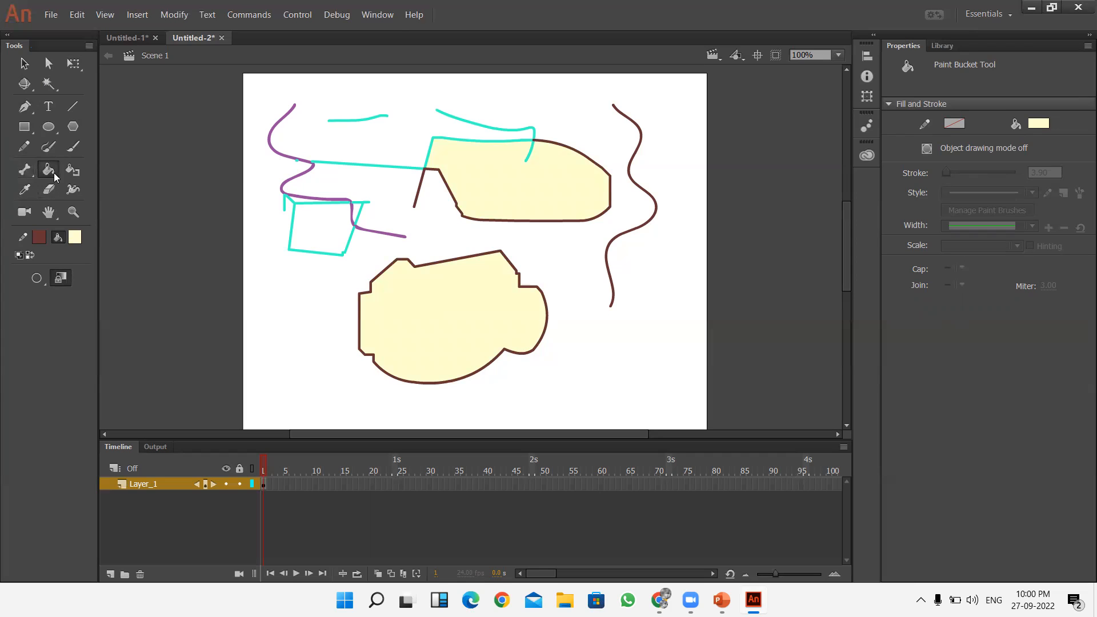
Sample the purple of the wavy brush stroke with the Eyedropper and fill the small box with it
click(25, 189)
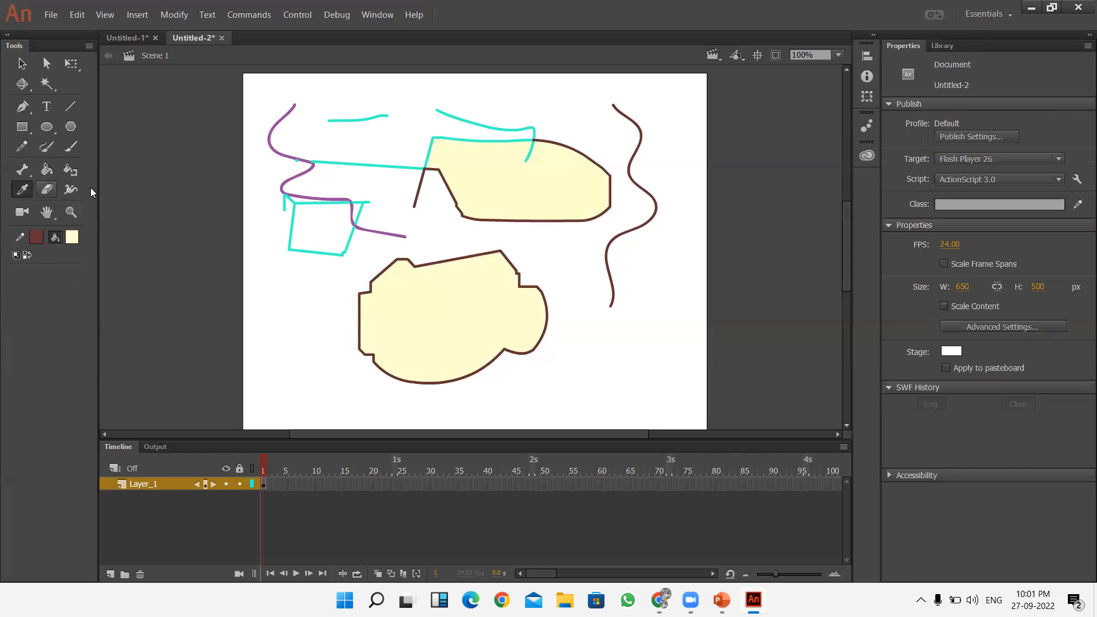
click(281, 155)
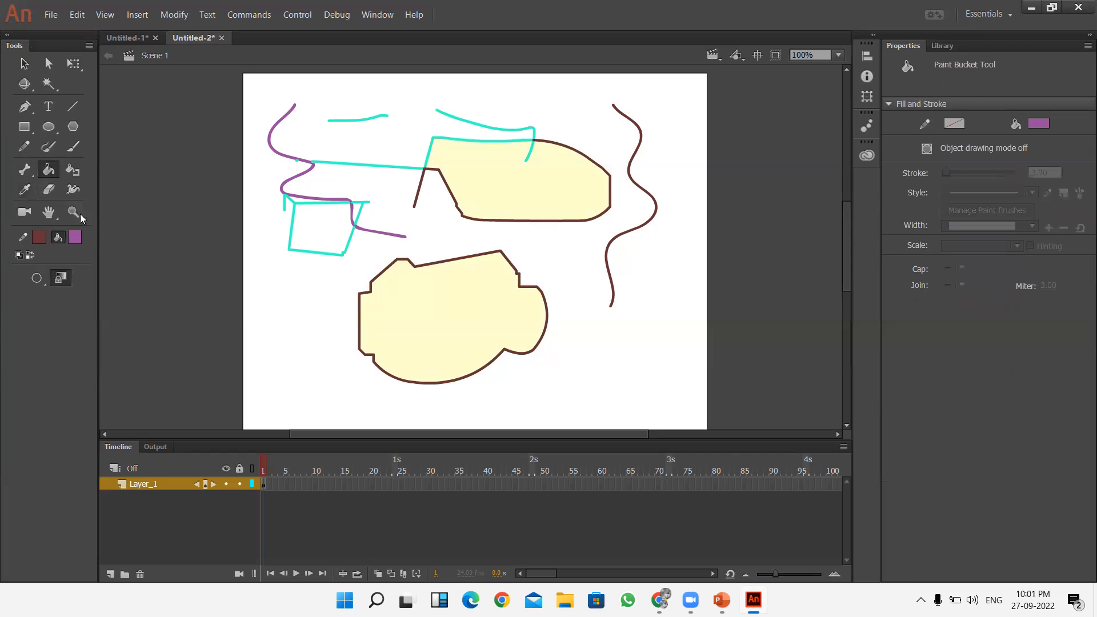
click(318, 235)
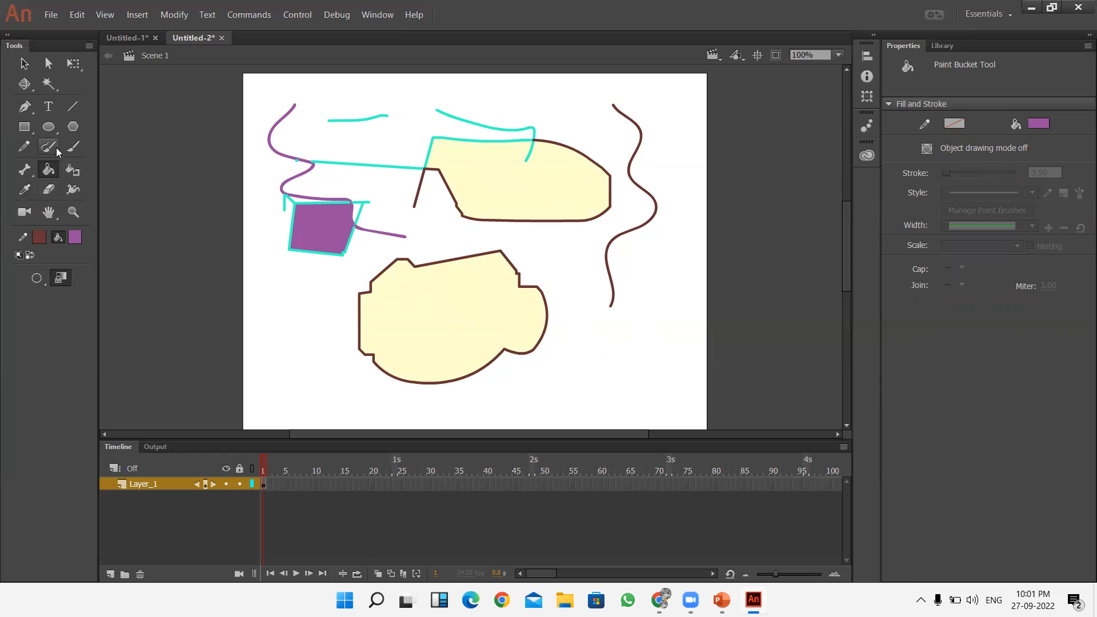
Erase zigzag marks across the purple box and a few strokes in the left part of the large yellow blob
click(49, 189)
mouse_move(290, 240)
mouse_down()
mouse_move(336, 203)
mouse_move(296, 210)
mouse_move(305, 221)
mouse_move(357, 211)
mouse_move(294, 237)
mouse_move(313, 252)
mouse_up()
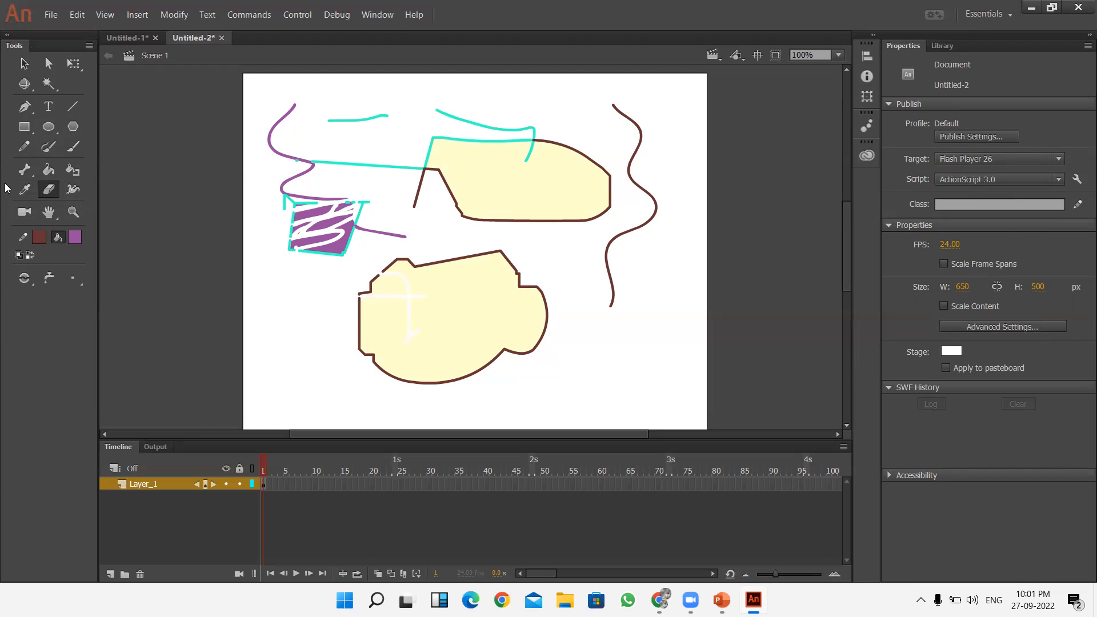
Select a rectangular area from the stage's upper left to the middle of the large yellow blob and delete its contents
click(25, 65)
drag(259, 89, 503, 309)
key(Delete)
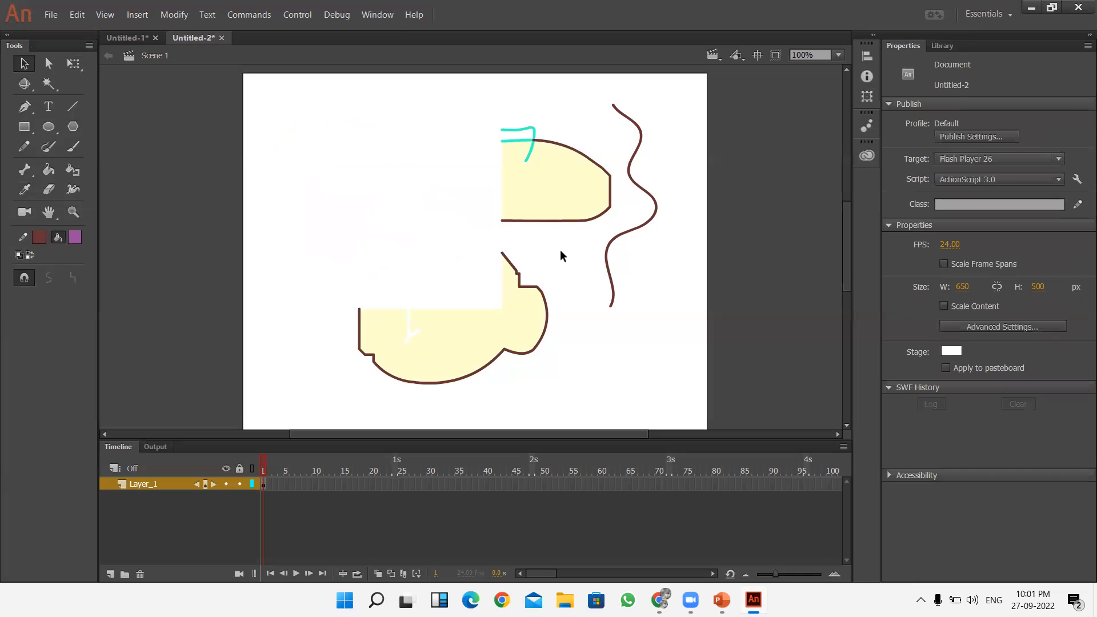
Pan the stage with the Hand tool, zoom in to 400%, and return the magnification to 100%
click(49, 213)
mouse_move(438, 235)
mouse_down()
mouse_move(370, 231)
mouse_move(429, 182)
mouse_move(526, 270)
mouse_move(392, 225)
mouse_move(512, 230)
mouse_move(451, 227)
mouse_up()
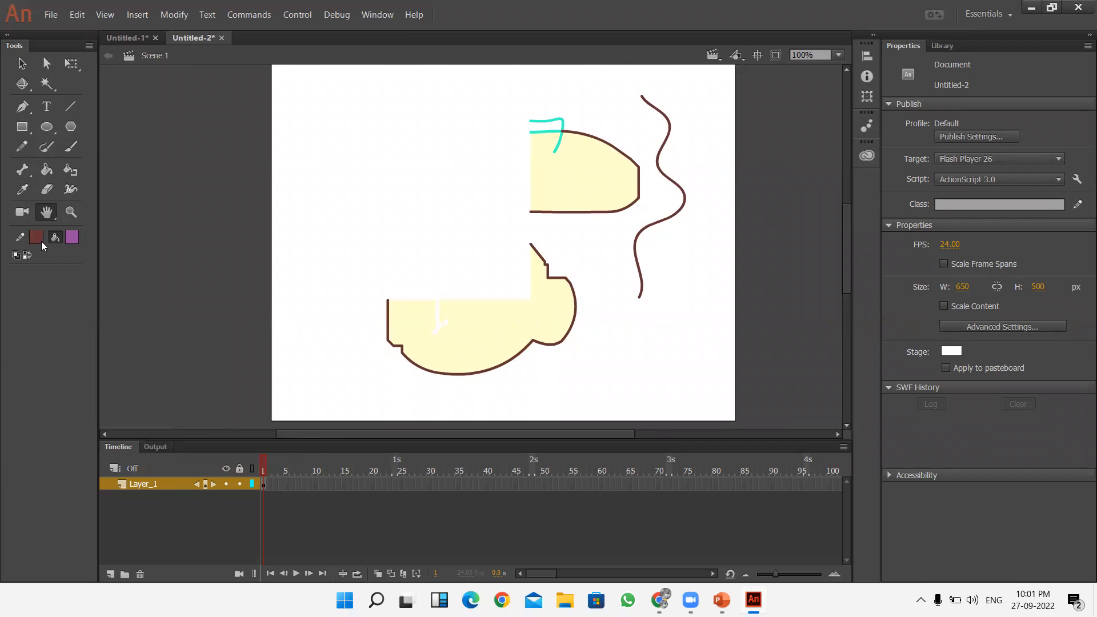
click(72, 212)
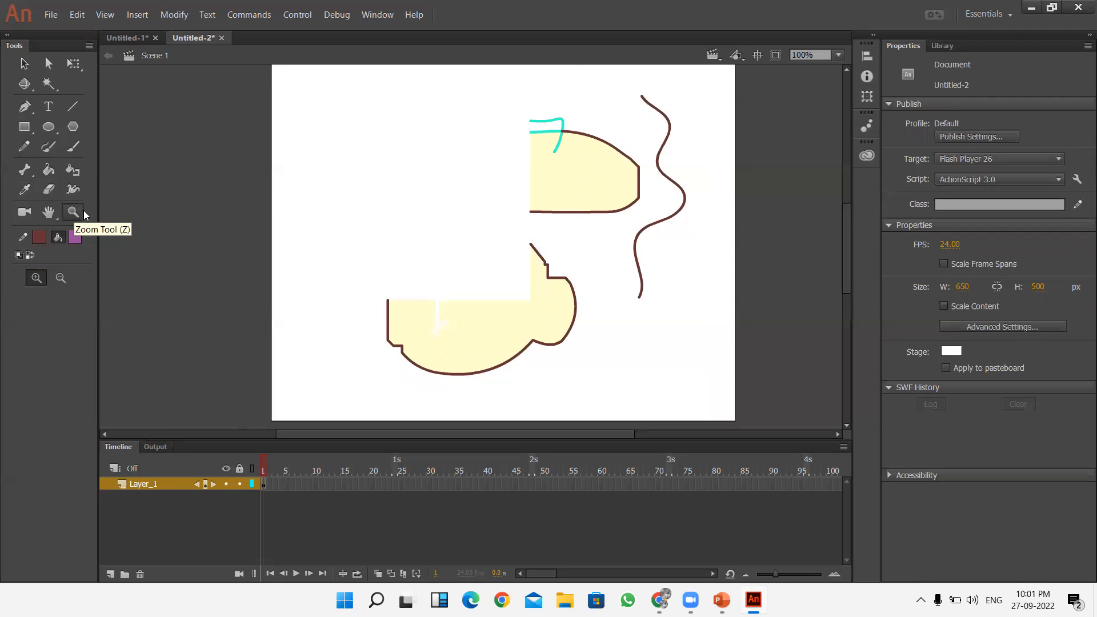
click(435, 225)
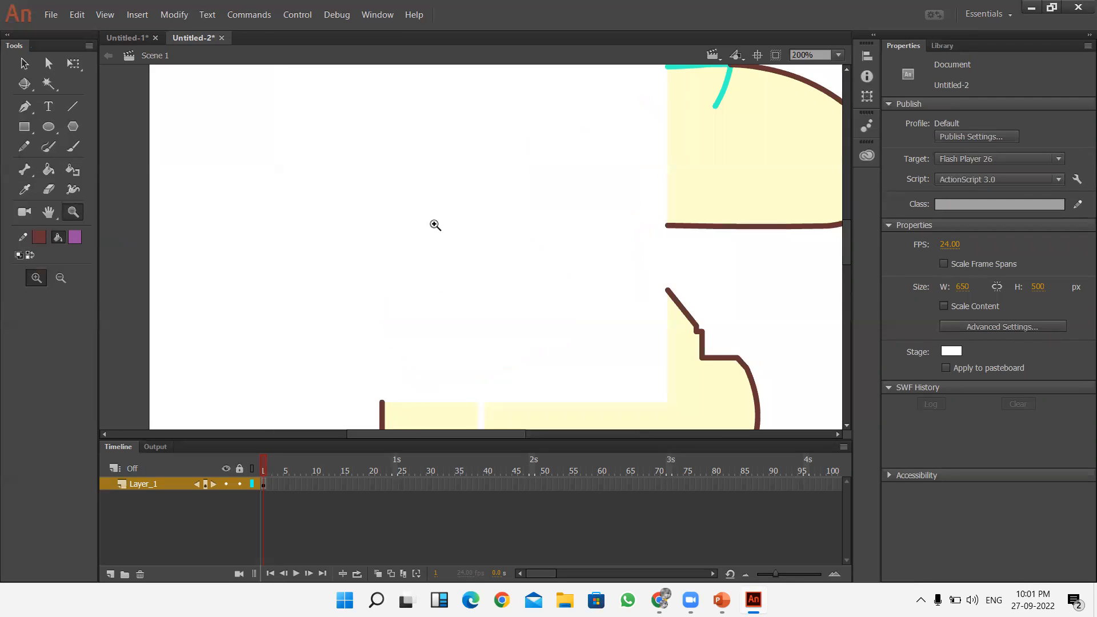
click(434, 225)
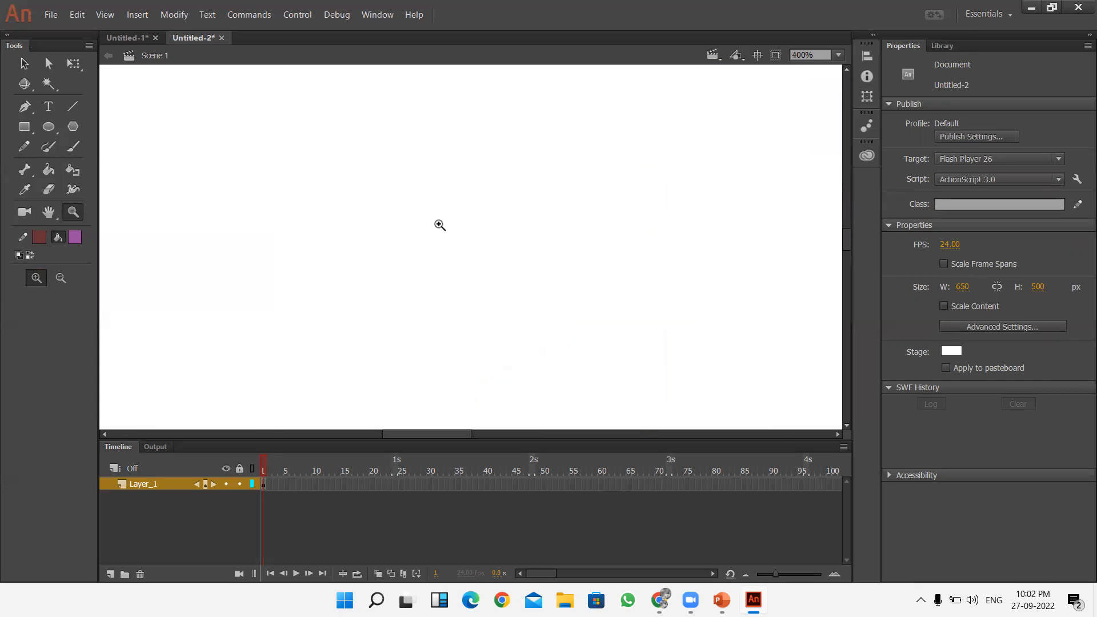
click(838, 54)
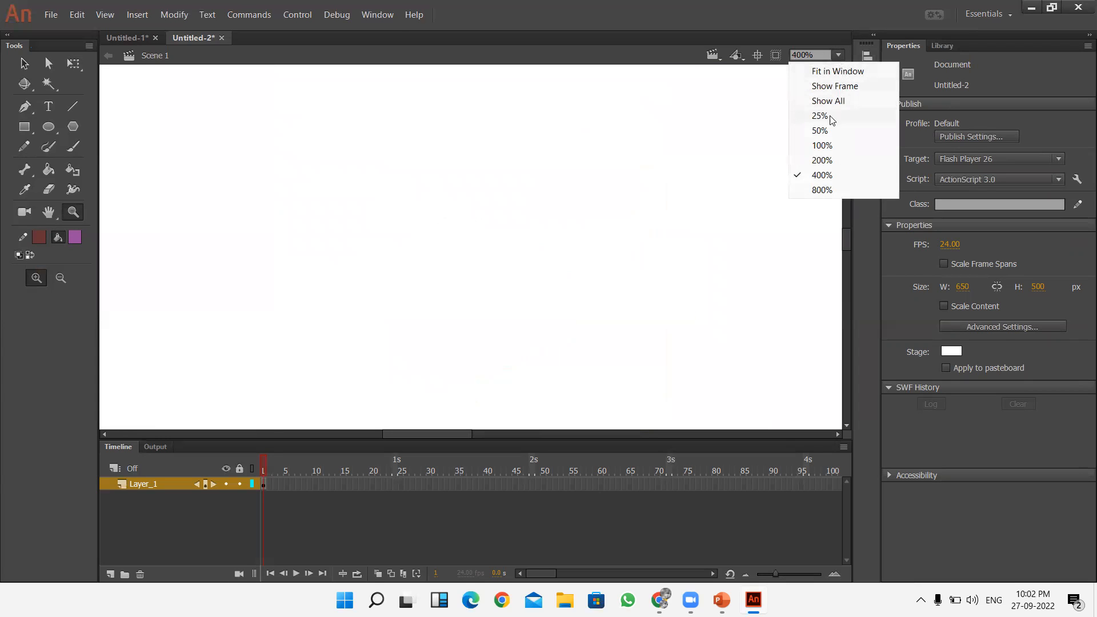
click(823, 146)
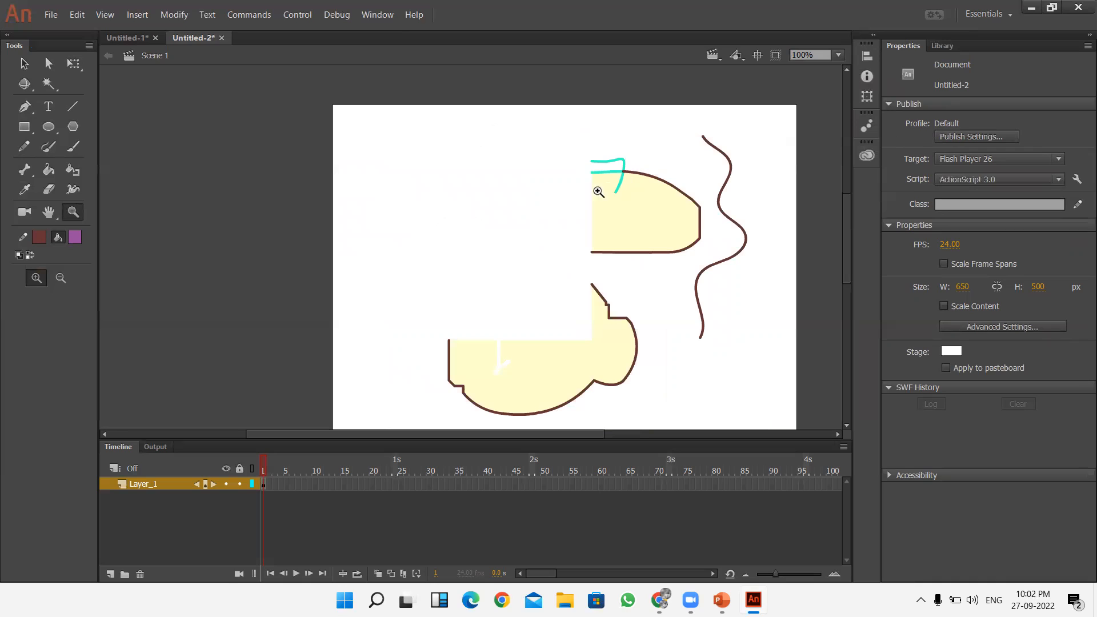